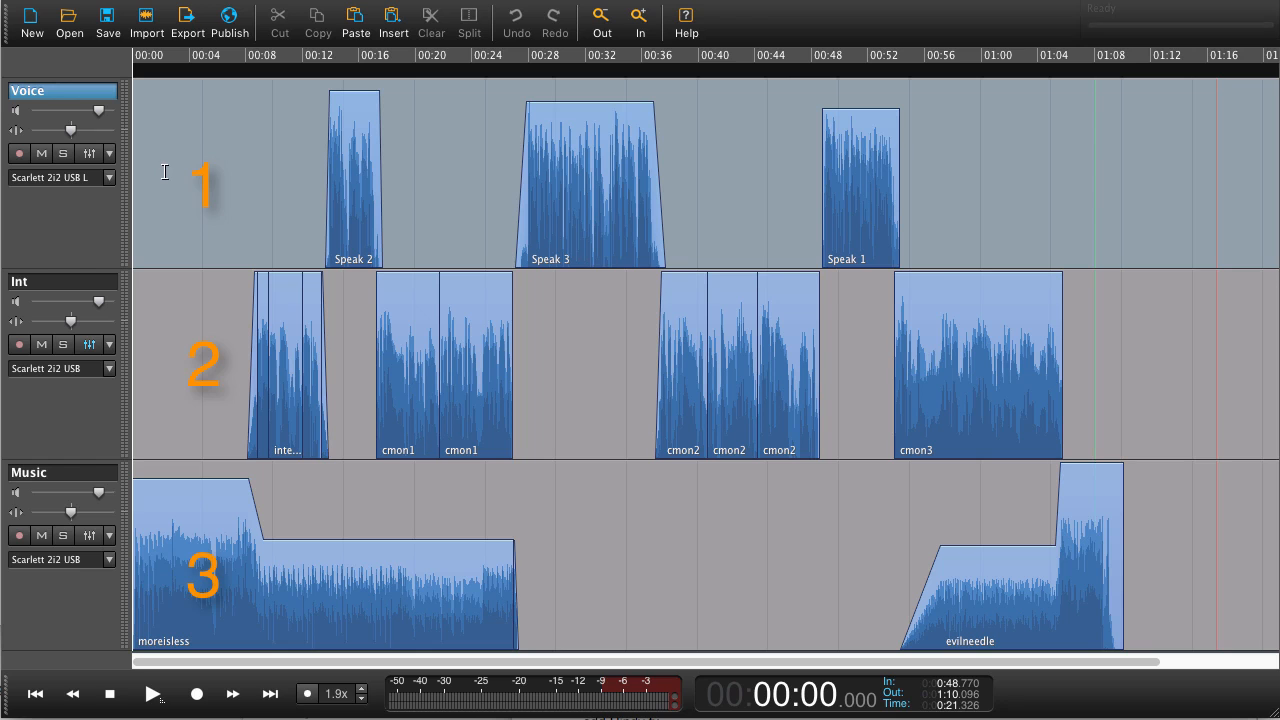
- Select the Voice, Int and Music tracks in turn, ending with the moreisless clip on the Music track
{"action": "left_click", "coordinate": [183, 198]}
{"action": "left_click", "coordinate": [184, 365]}
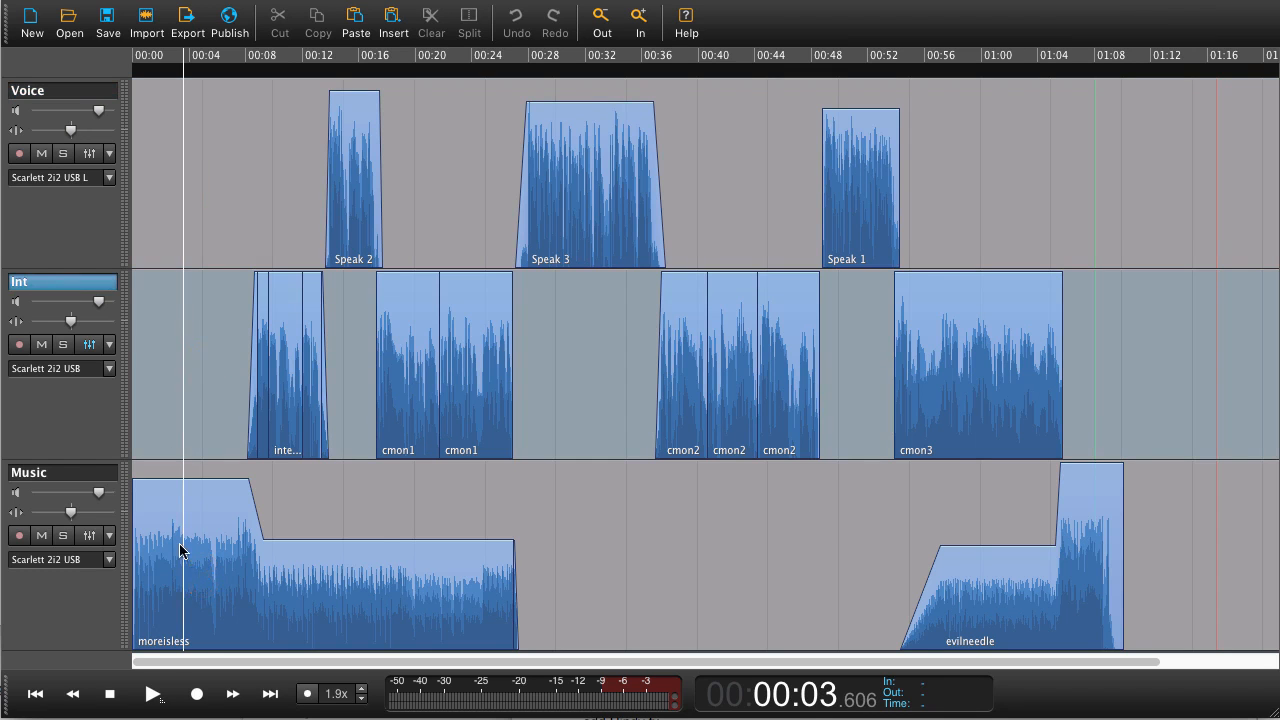
{"action": "left_click", "coordinate": [180, 545]}
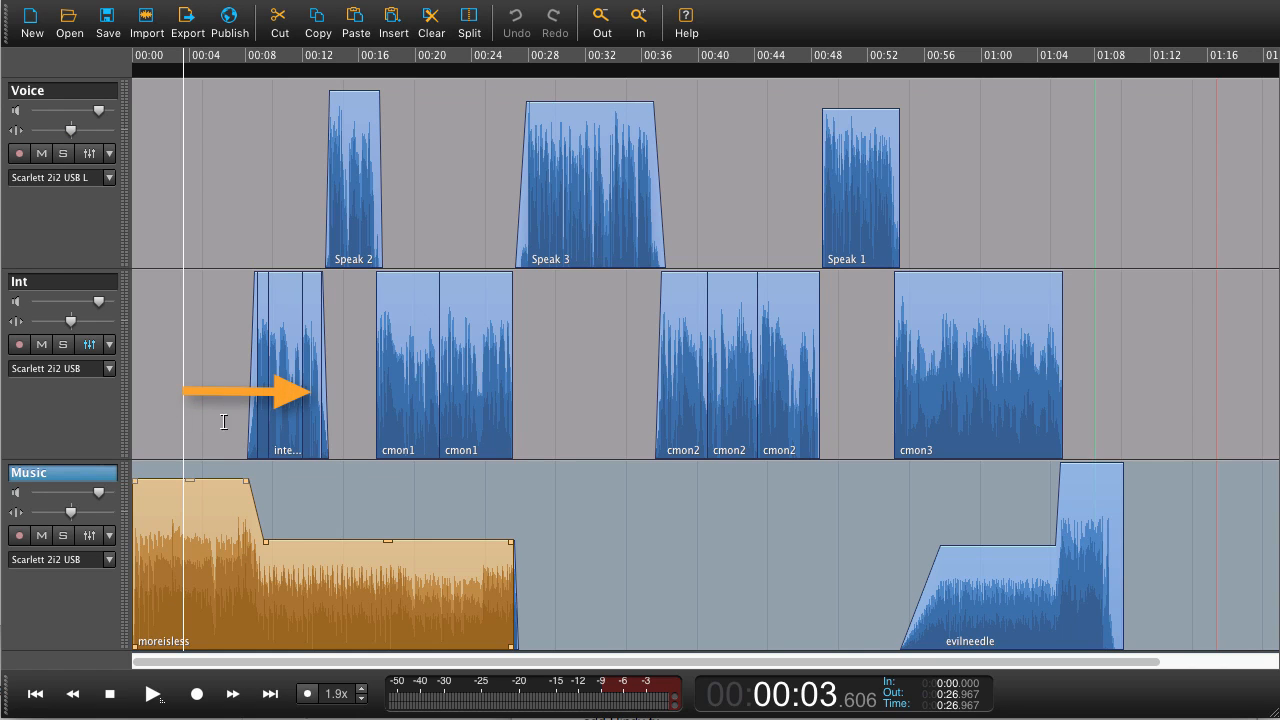
- Play the session briefly from the playhead and stop playback again
{"action": "key", "text": "space"}
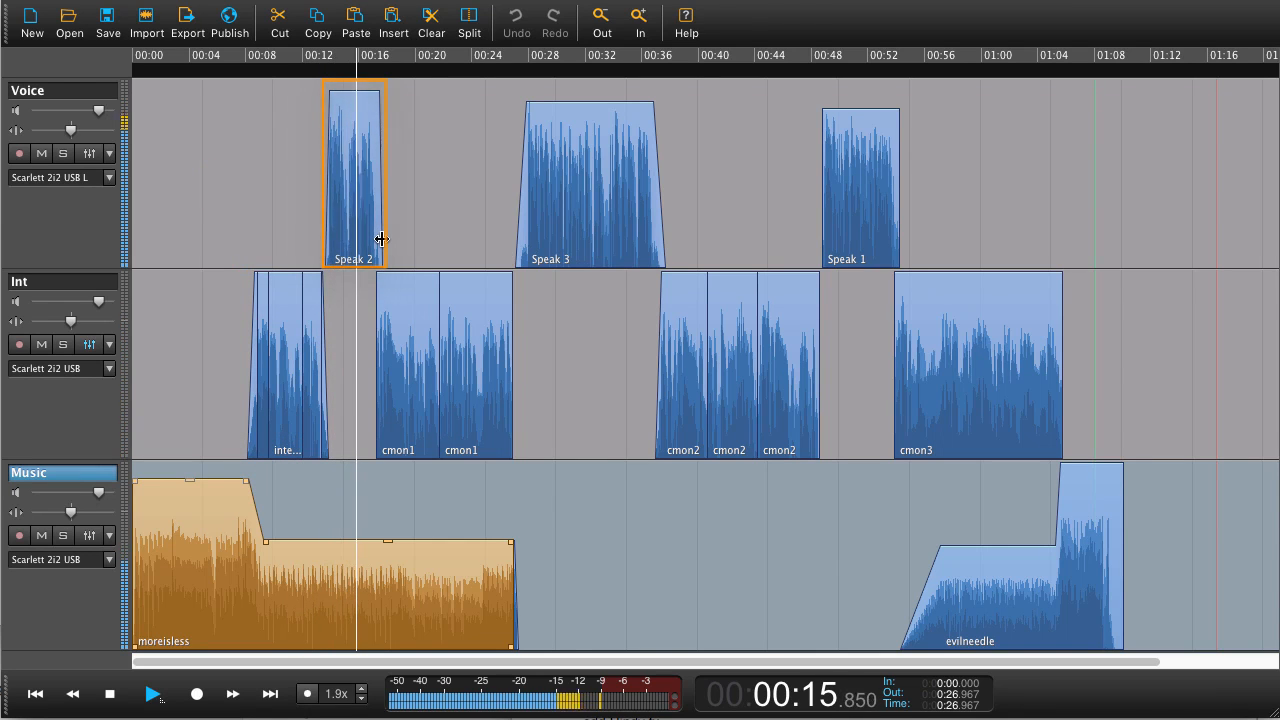
{"action": "key", "text": "space"}
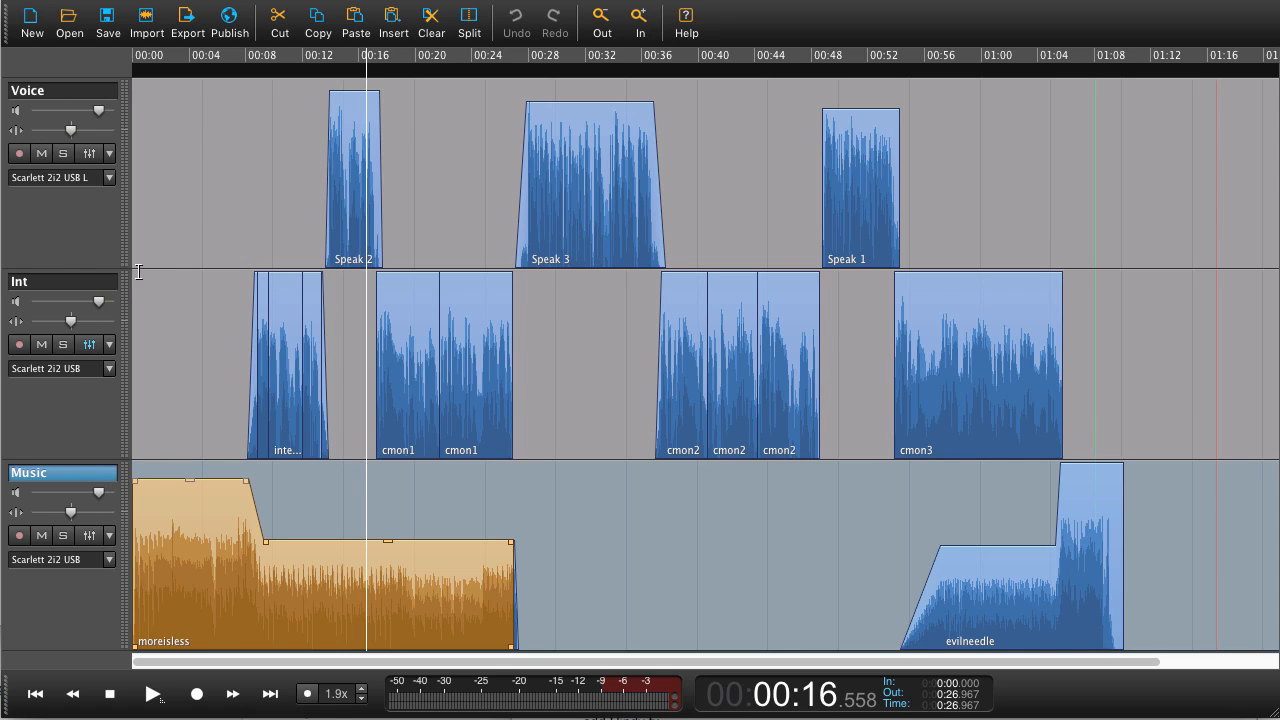
{"action": "key", "text": "ctrl+a"}
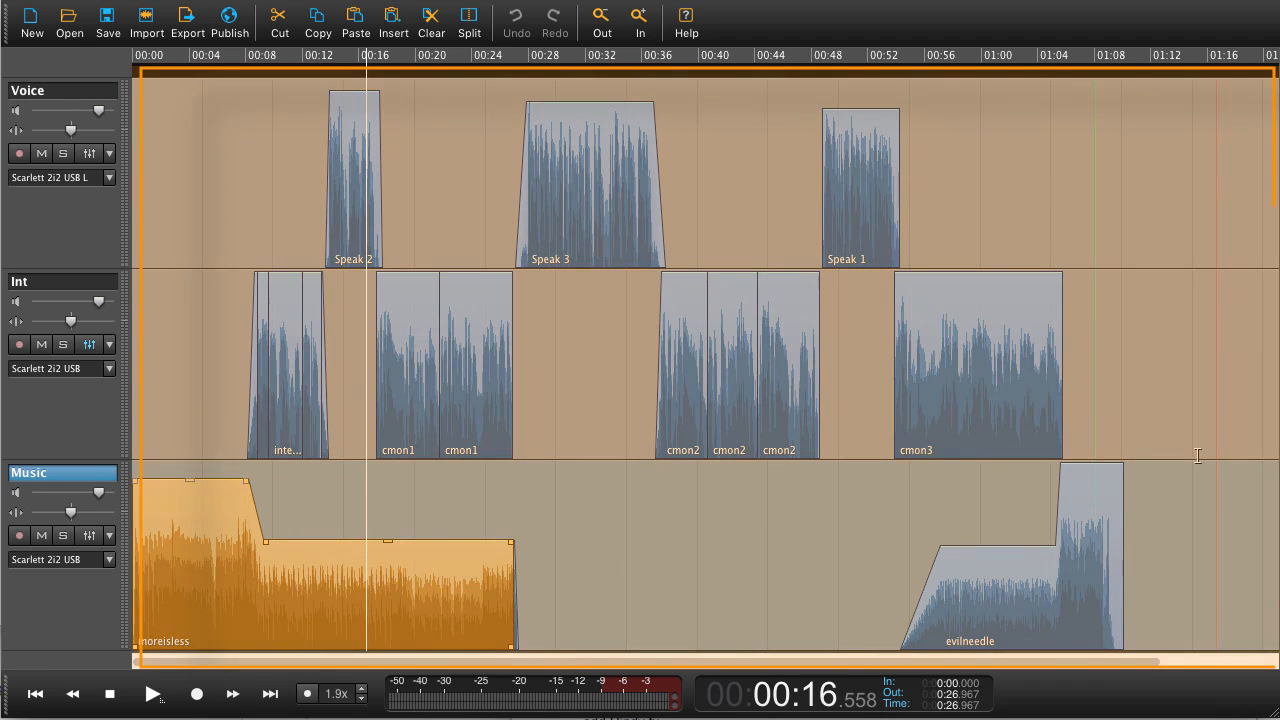
{"action": "key", "text": "Escape"}
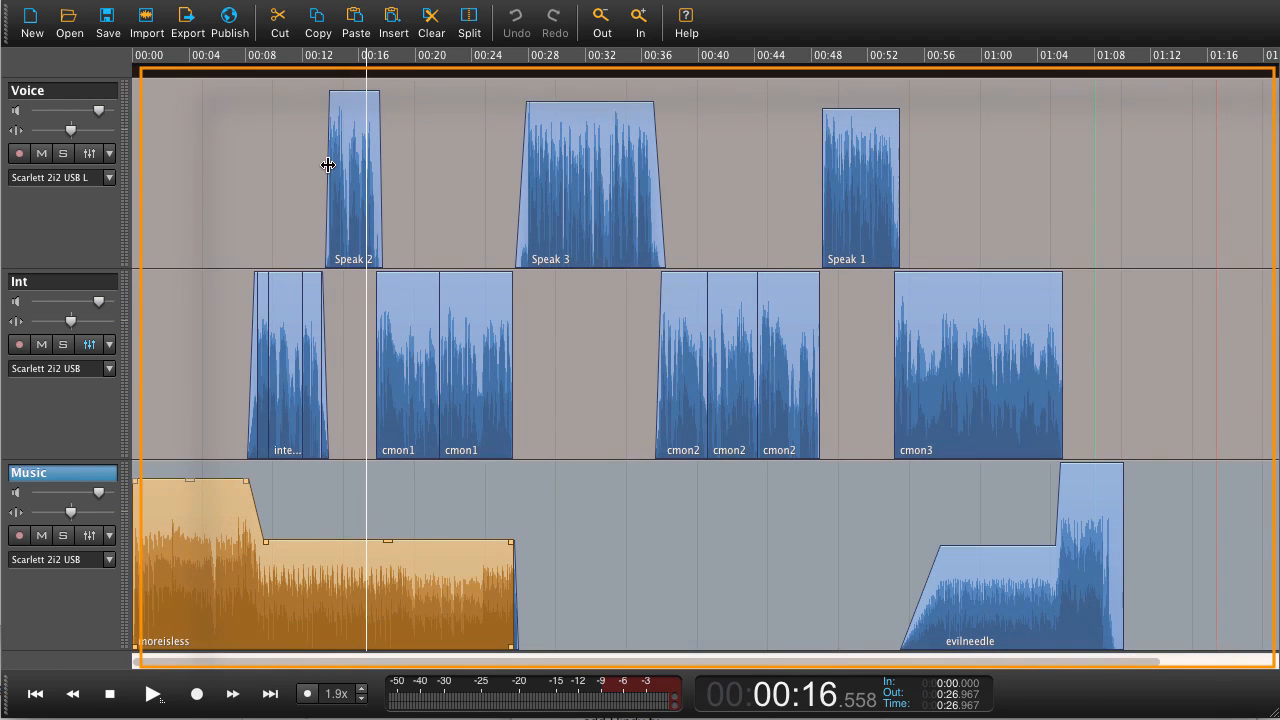
{"action": "key", "text": "Tab"}
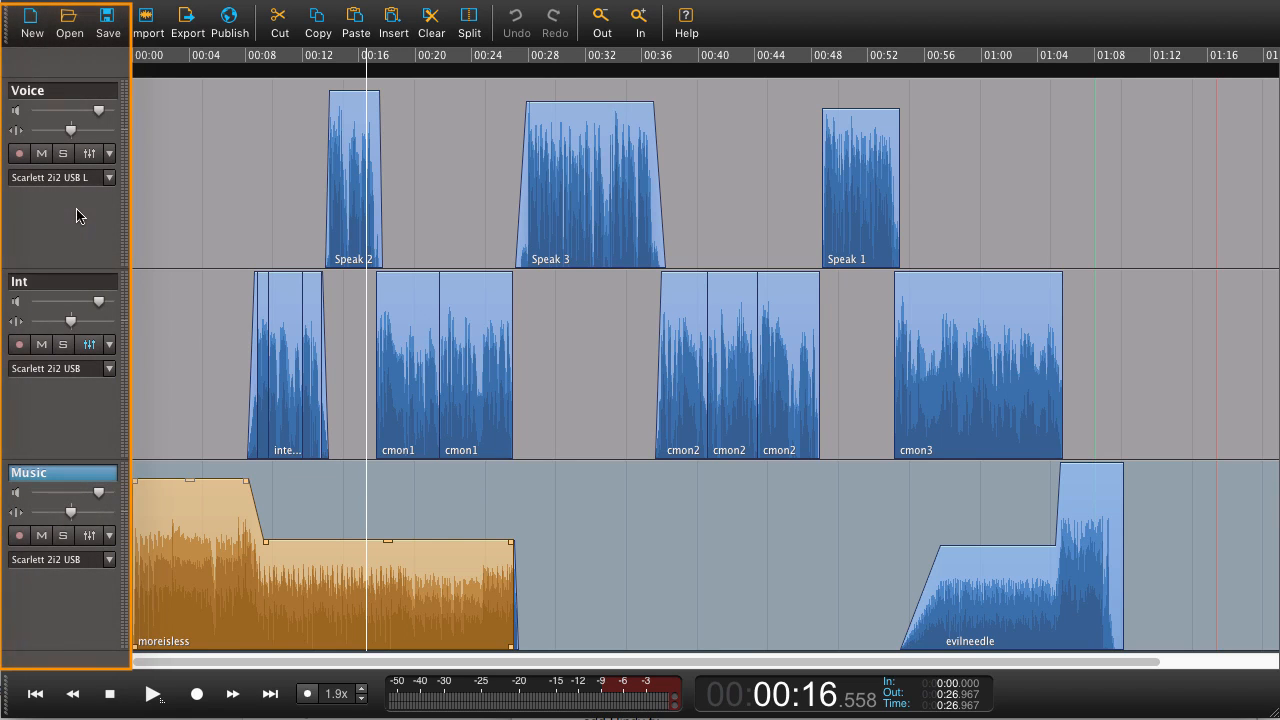
- Select the Voice track and open its track name for editing before leaving the field
{"action": "left_click", "coordinate": [68, 91]}
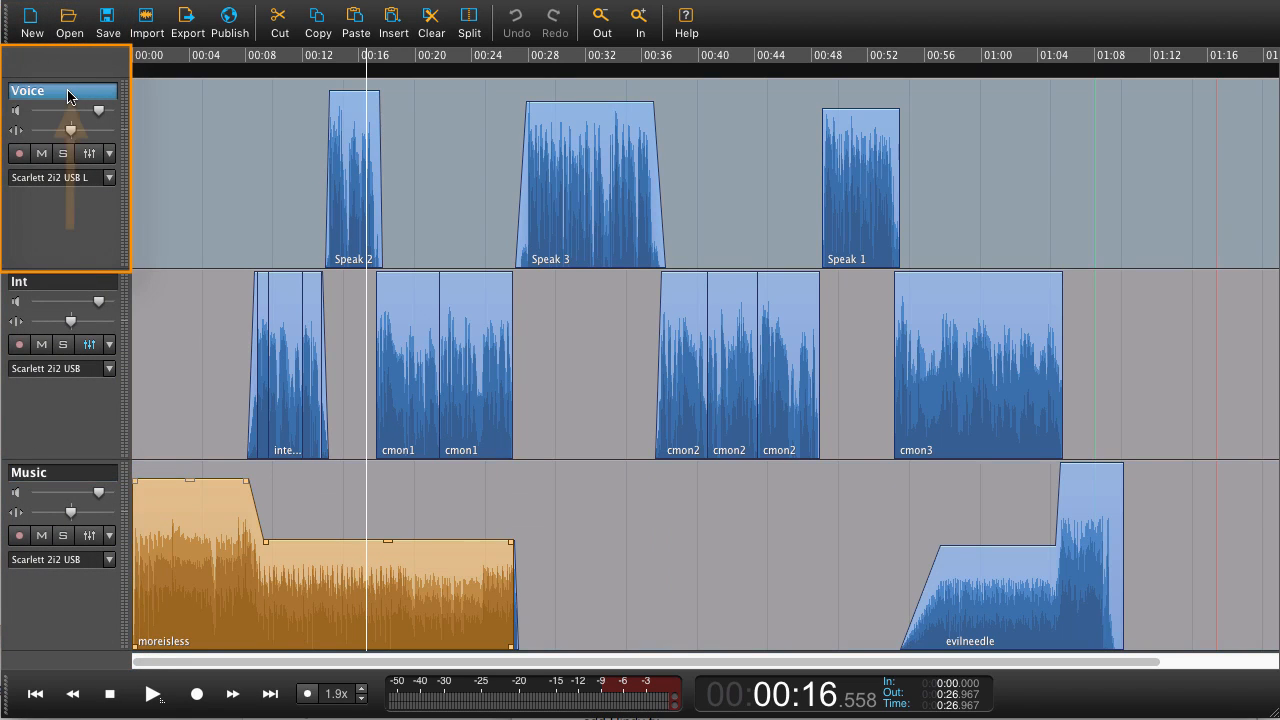
{"action": "left_click", "coordinate": [68, 88]}
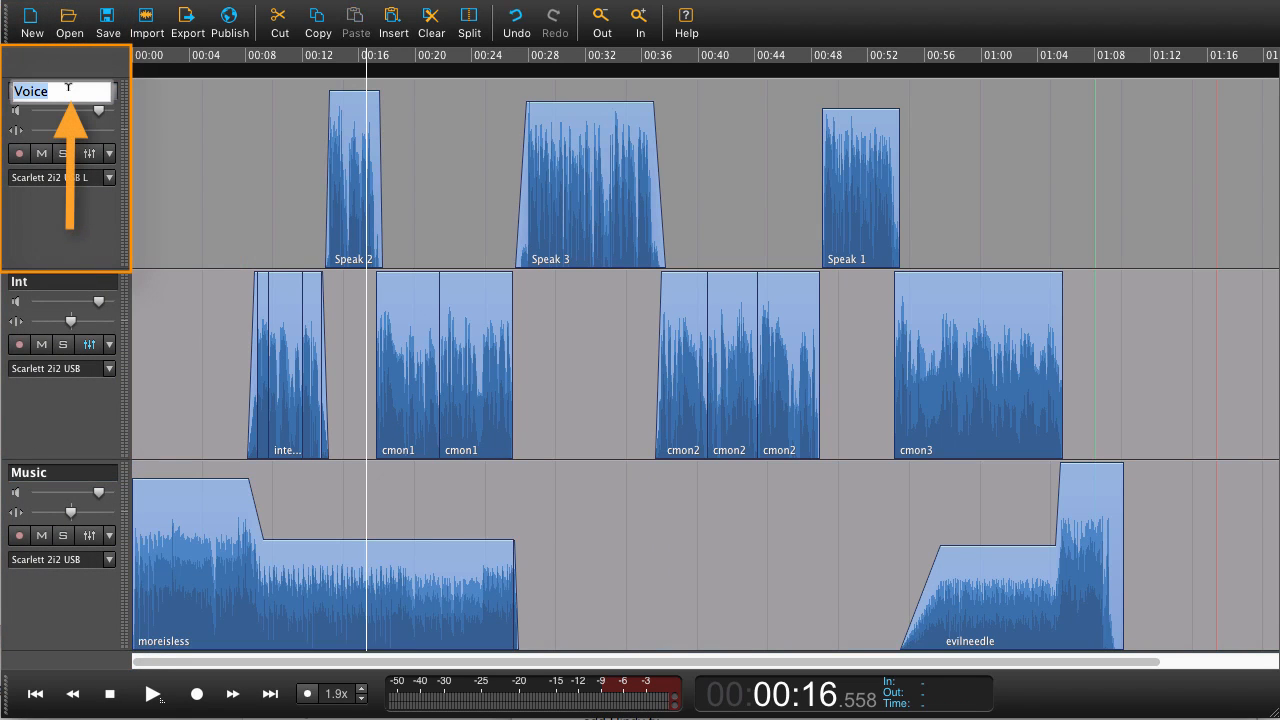
{"action": "left_click", "coordinate": [105, 137]}
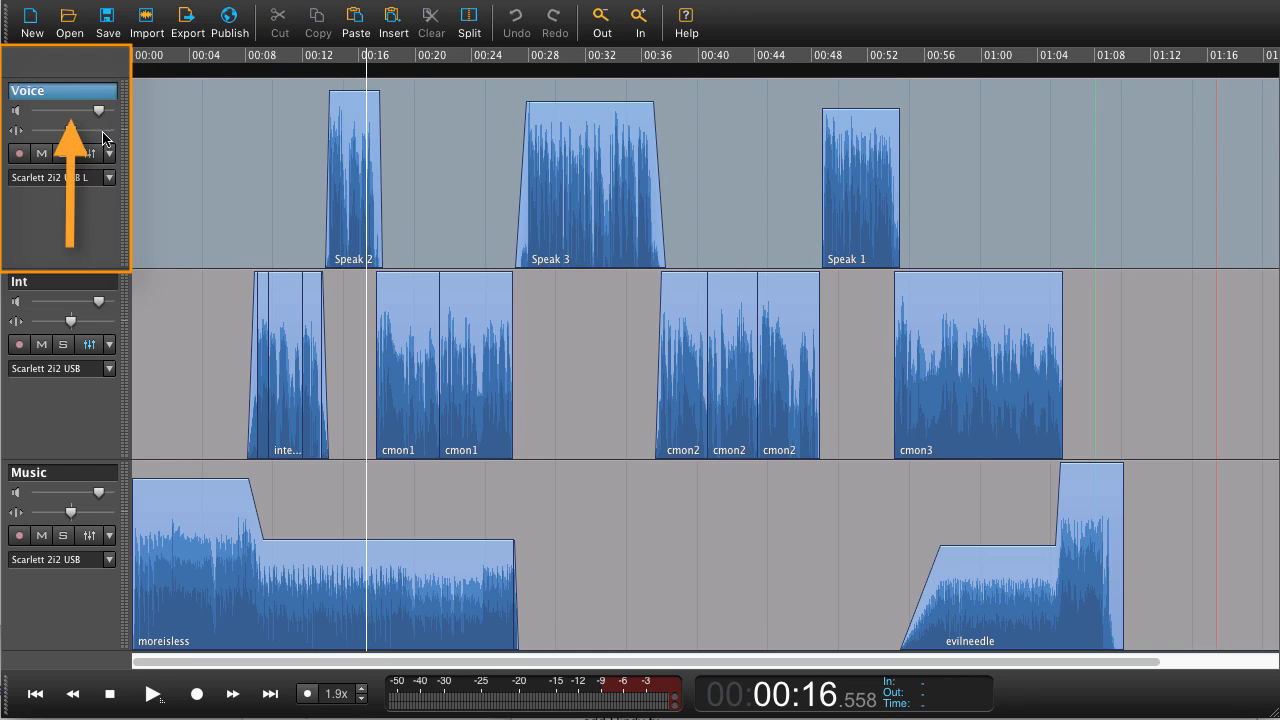
- Nudge the Voice track's pan slider slightly and toggle its record-arm control
{"action": "mouse_move", "coordinate": [70, 131]}
{"action": "left_mouse_down"}
{"action": "mouse_move", "coordinate": [42, 130]}
{"action": "mouse_move", "coordinate": [98, 136]}
{"action": "mouse_move", "coordinate": [32, 136]}
{"action": "mouse_move", "coordinate": [68, 136]}
{"action": "left_mouse_up"}
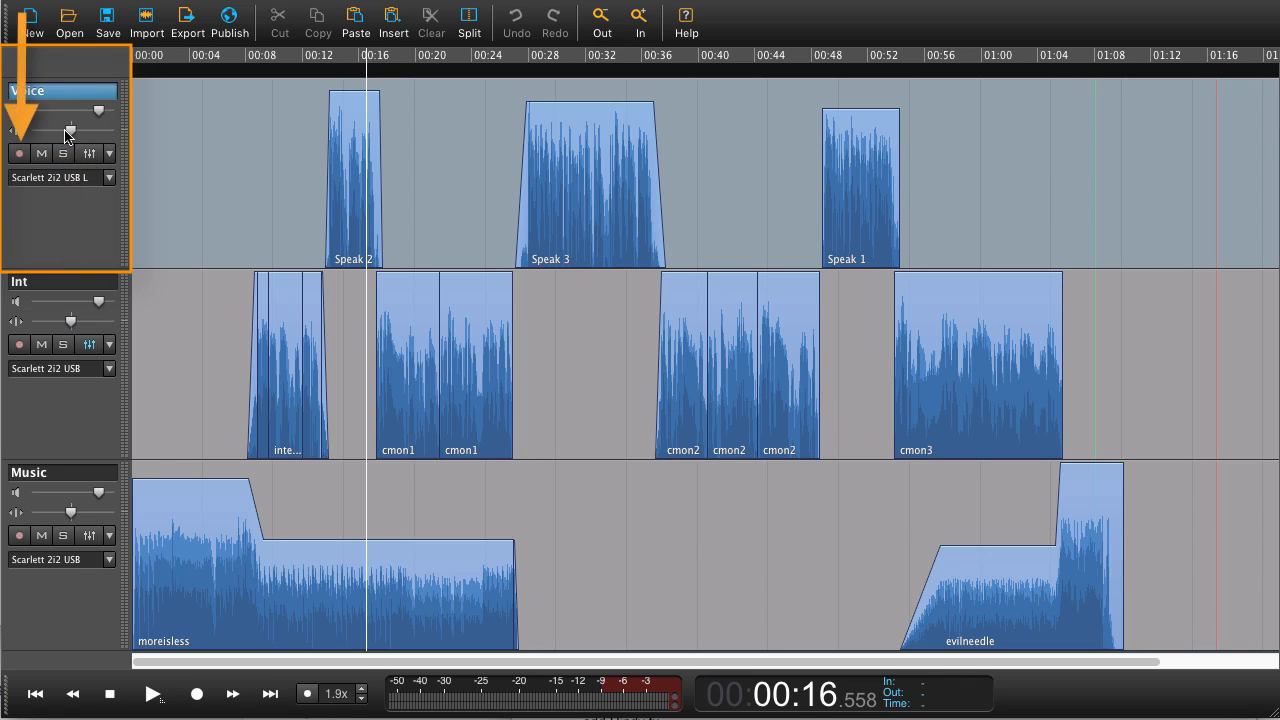
{"action": "left_click", "coordinate": [20, 154]}
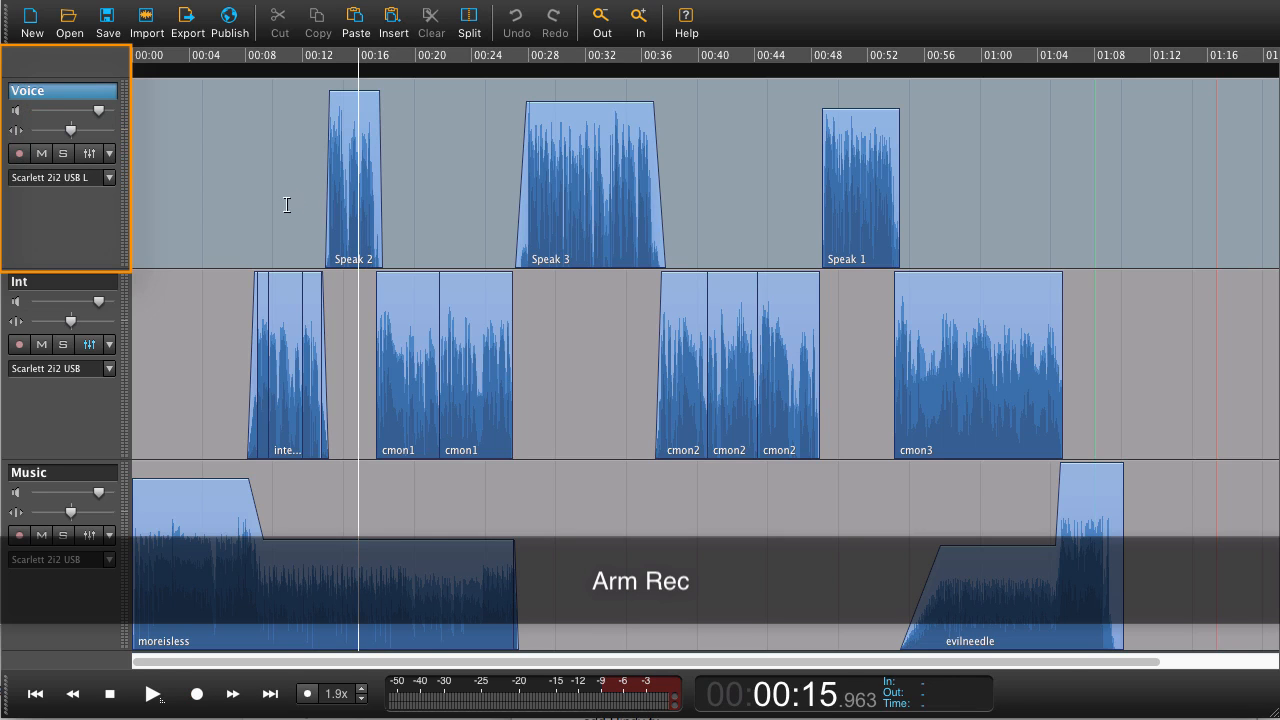
- Place the playhead at about 00:13 in the timeline and start playback
{"action": "left_click", "coordinate": [296, 214]}
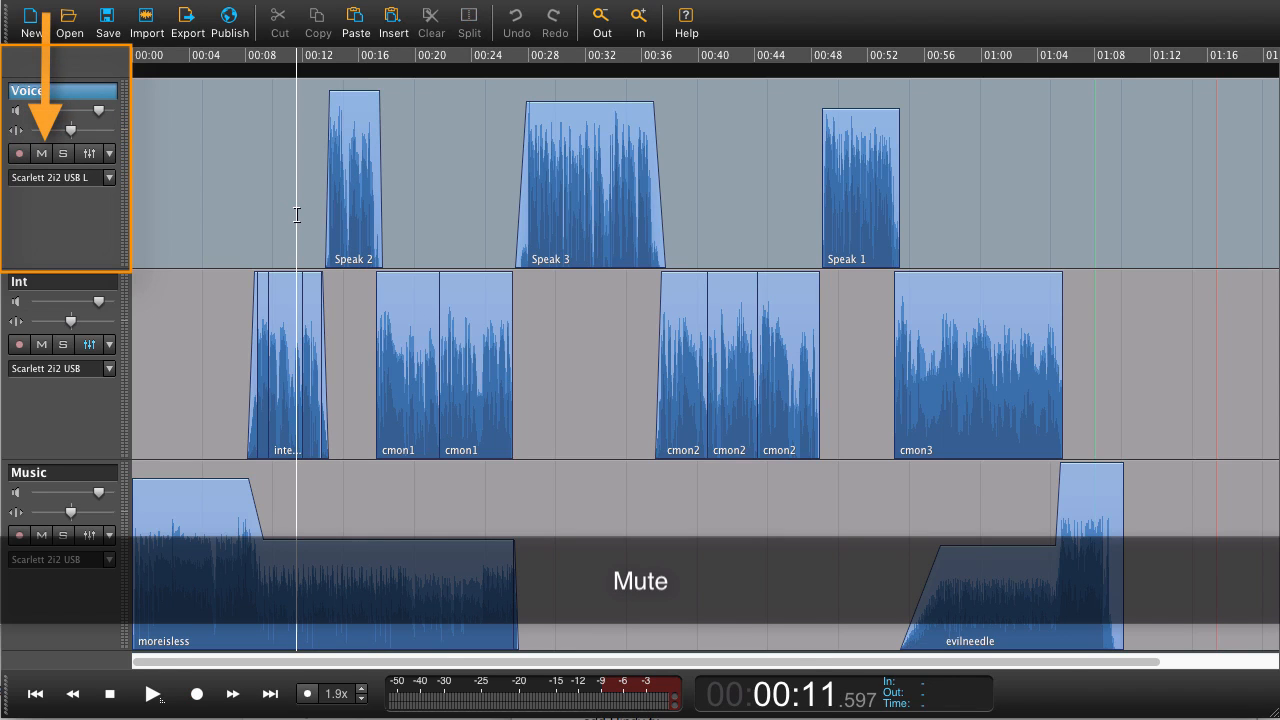
{"action": "left_click", "coordinate": [317, 218]}
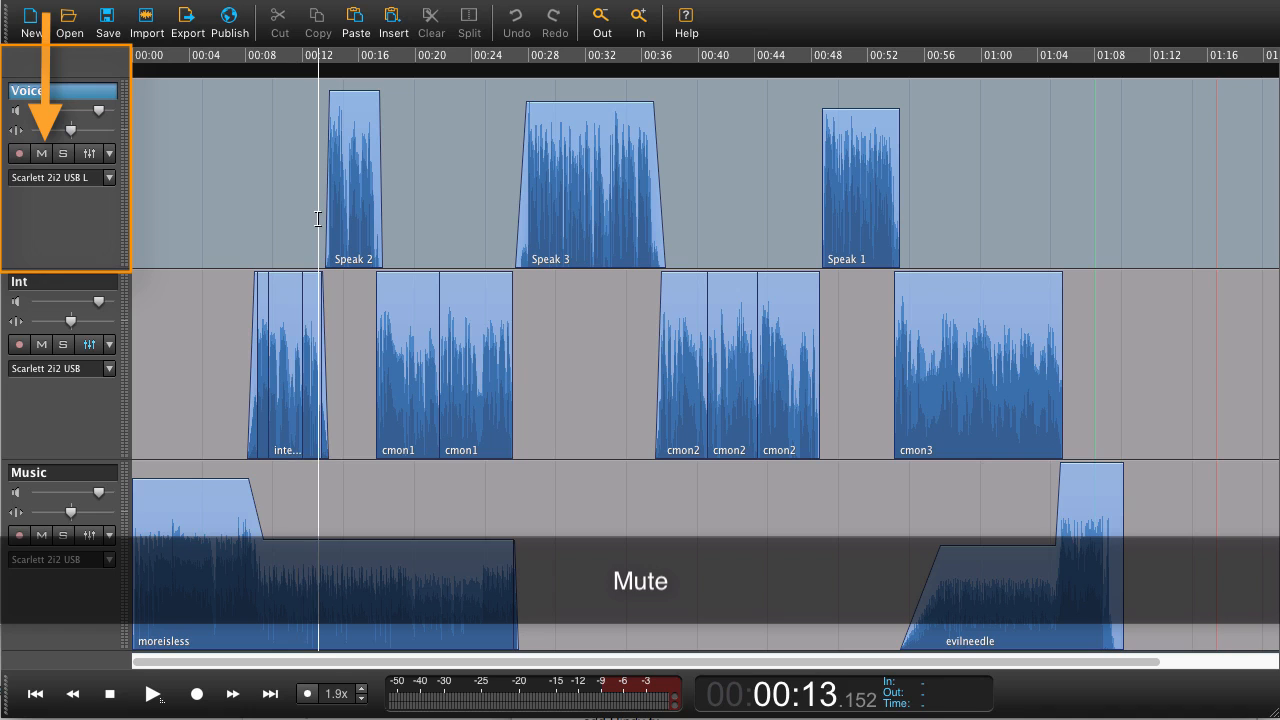
{"action": "key", "text": "space"}
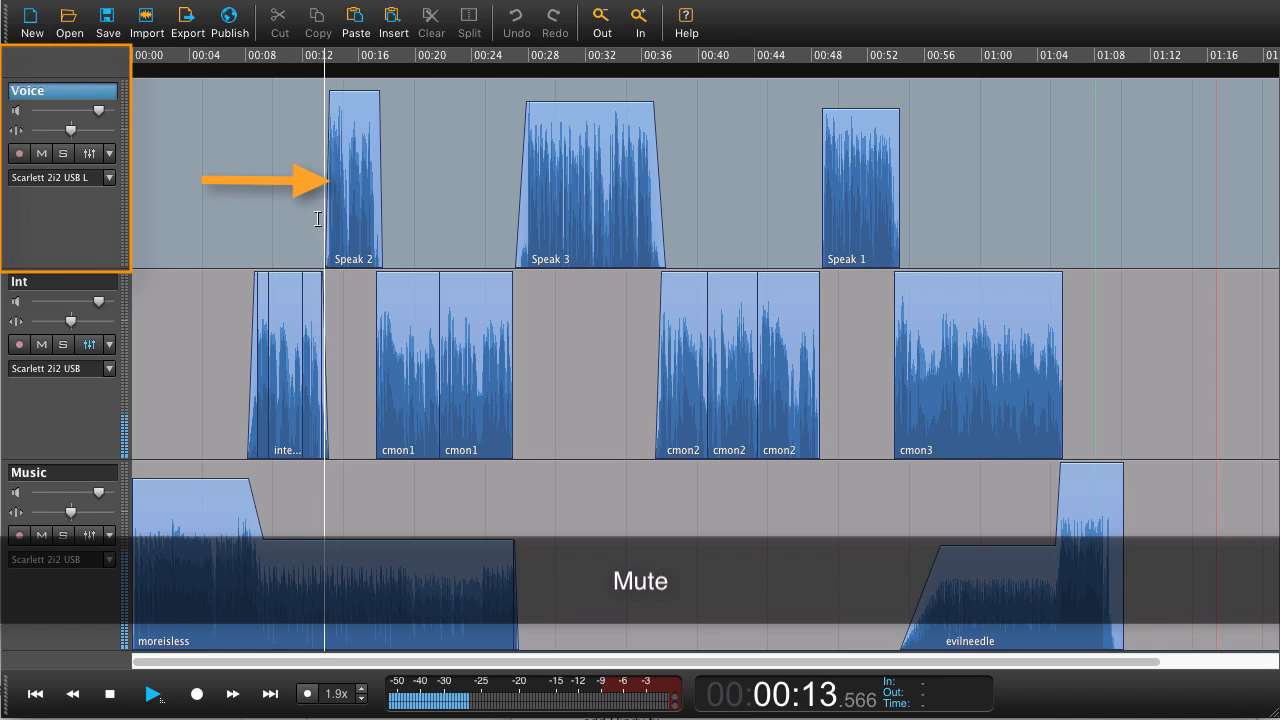
- Solo the Voice track during playback, stop playback, and turn the solo off again
{"action": "left_click", "coordinate": [65, 156]}
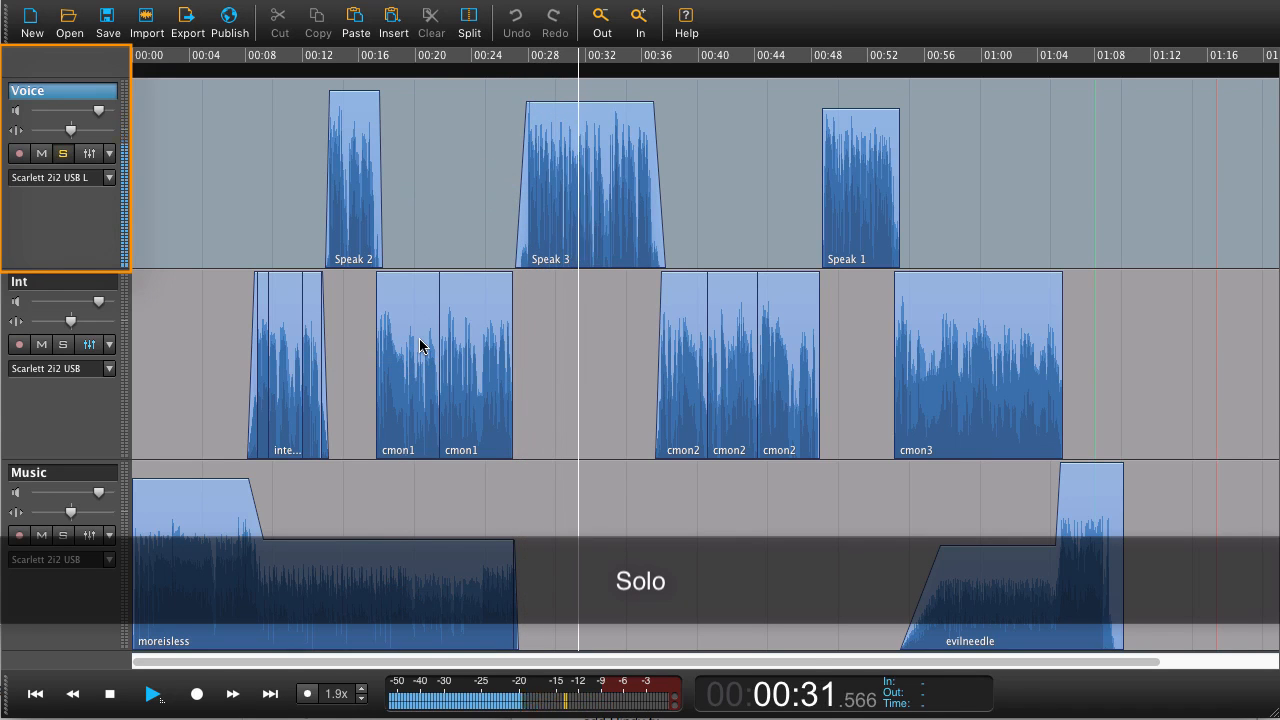
{"action": "key", "text": "space"}
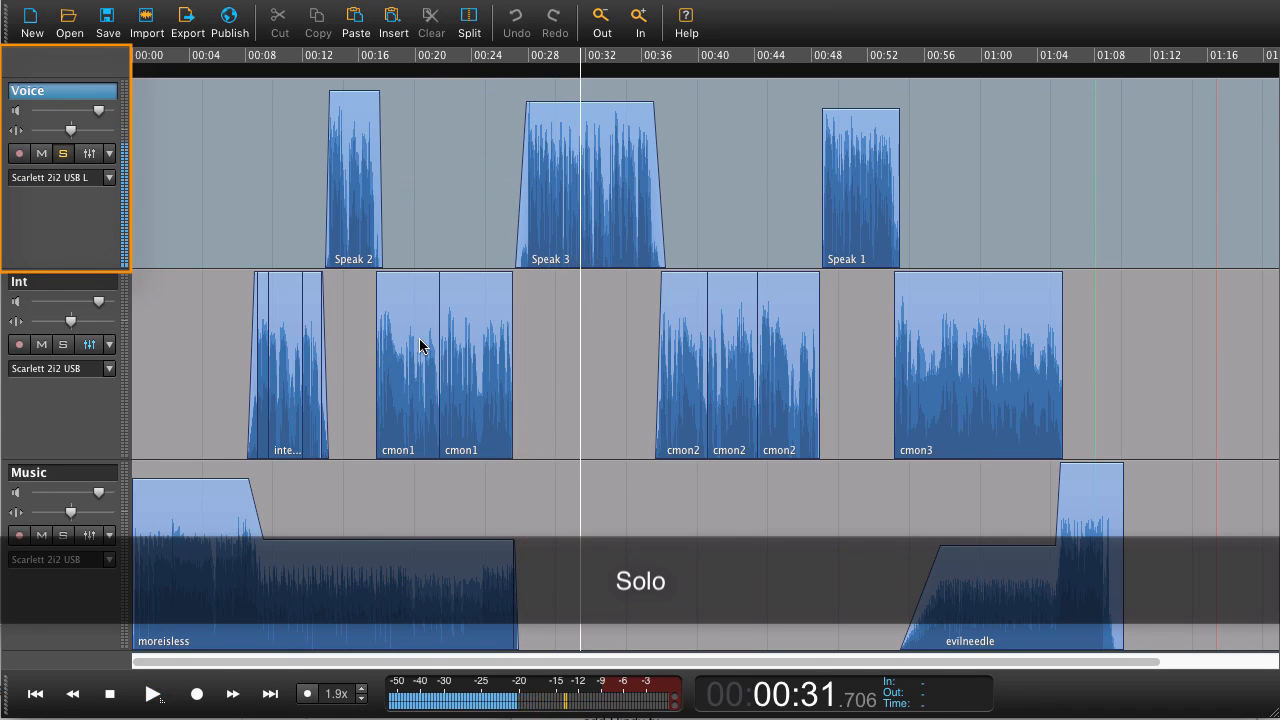
{"action": "left_click", "coordinate": [64, 156]}
- Add an Equalizer effect to the Voice track's effects chain, then close the equalizer and effects windows
{"action": "left_click", "coordinate": [93, 162]}
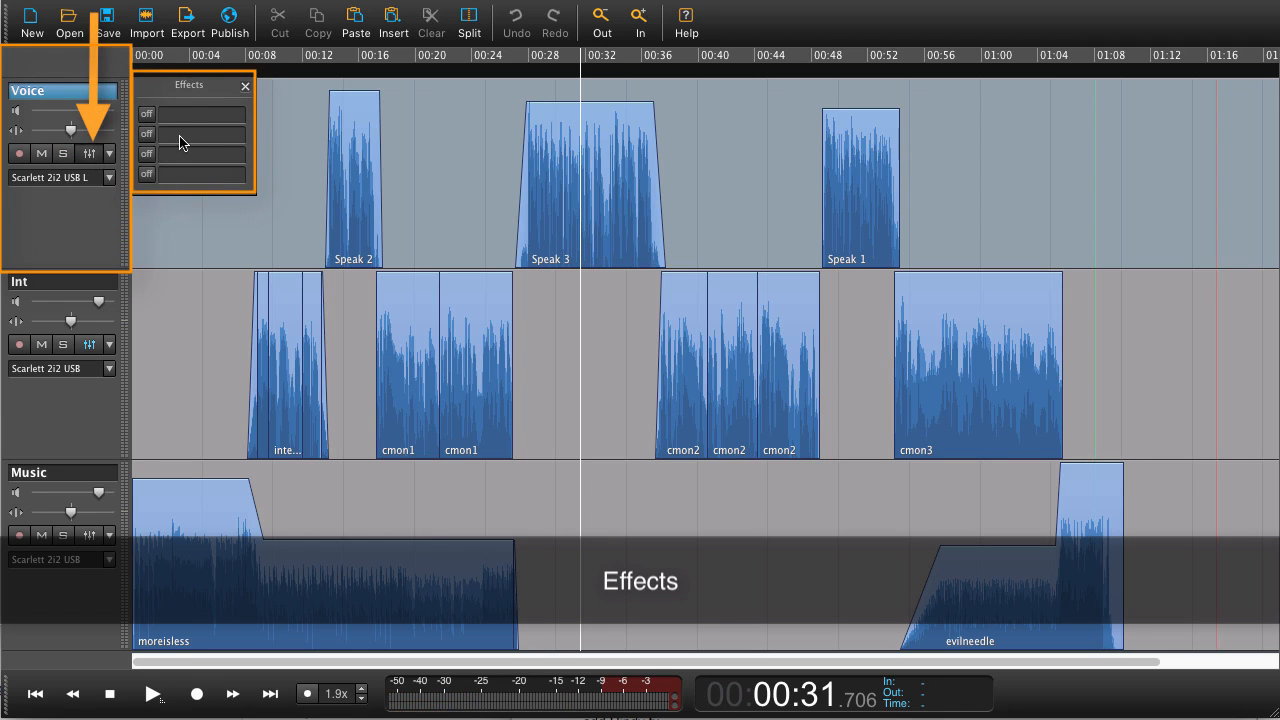
{"action": "left_click", "coordinate": [198, 118]}
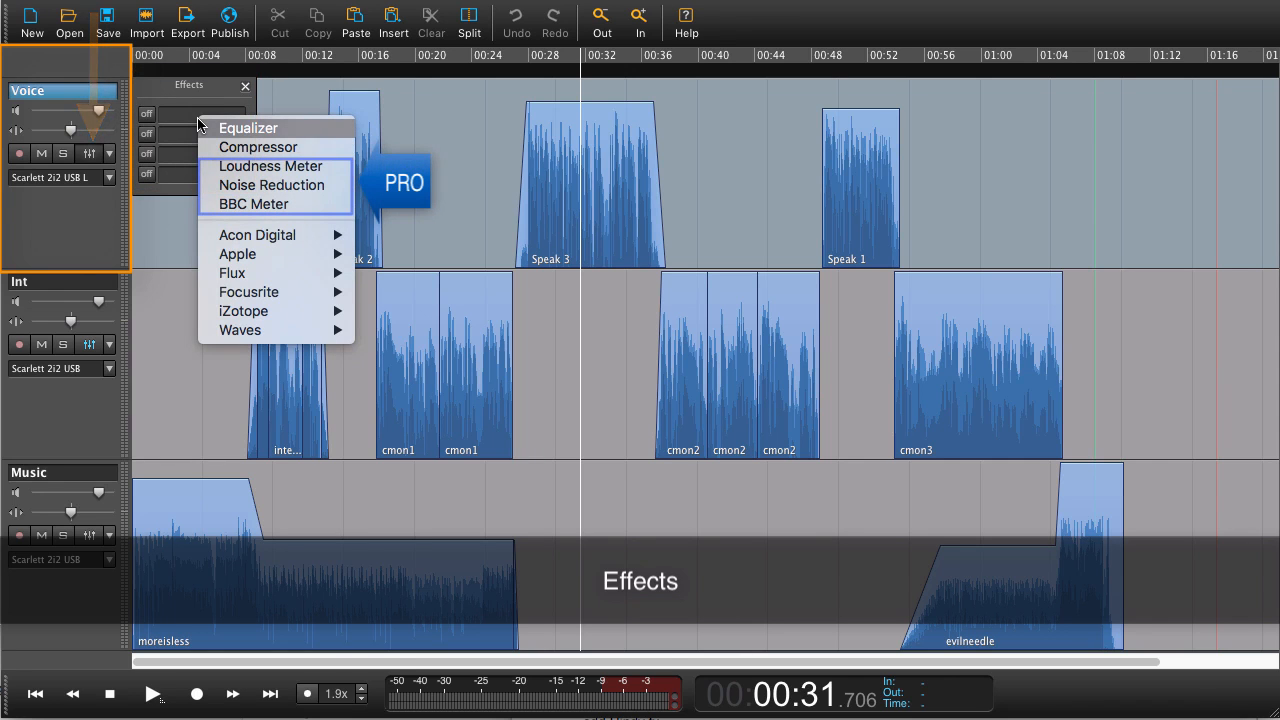
{"action": "left_click", "coordinate": [254, 130]}
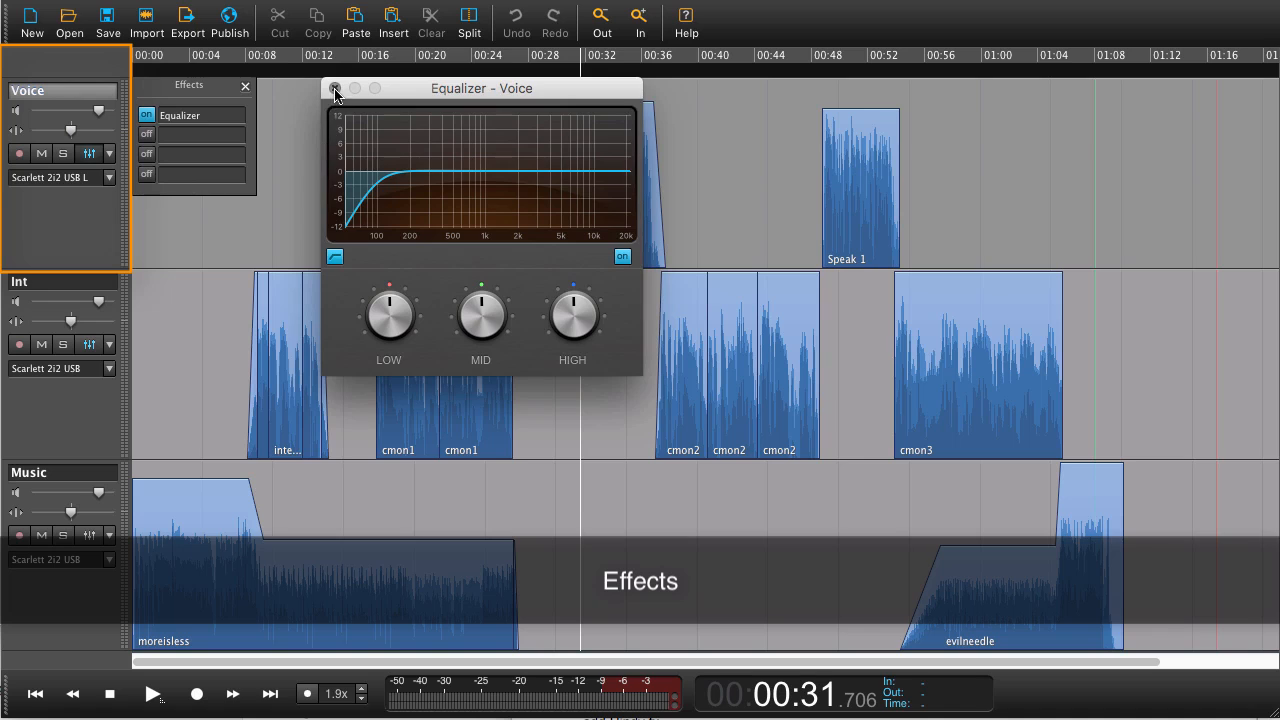
{"action": "left_click", "coordinate": [335, 89]}
{"action": "left_click", "coordinate": [246, 88]}
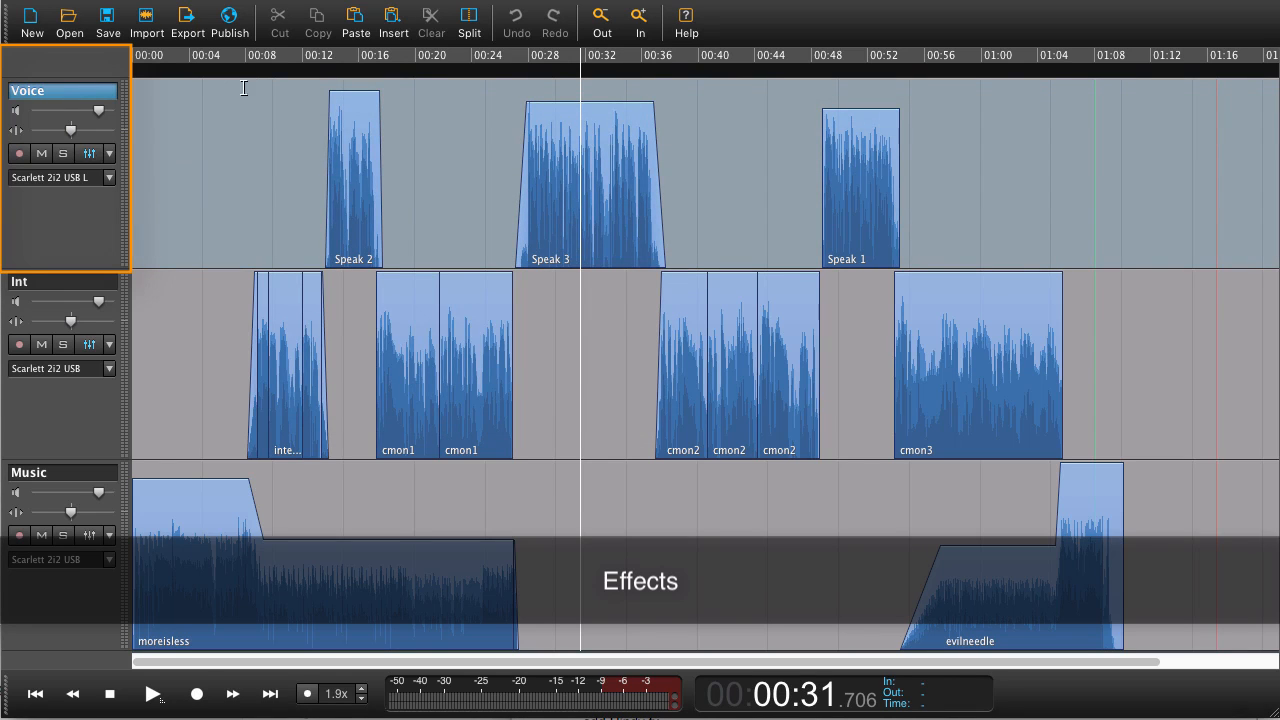
- Open the Voice track's options menu and view the Apply Profile voice profiles without choosing one
{"action": "left_click", "coordinate": [111, 155]}
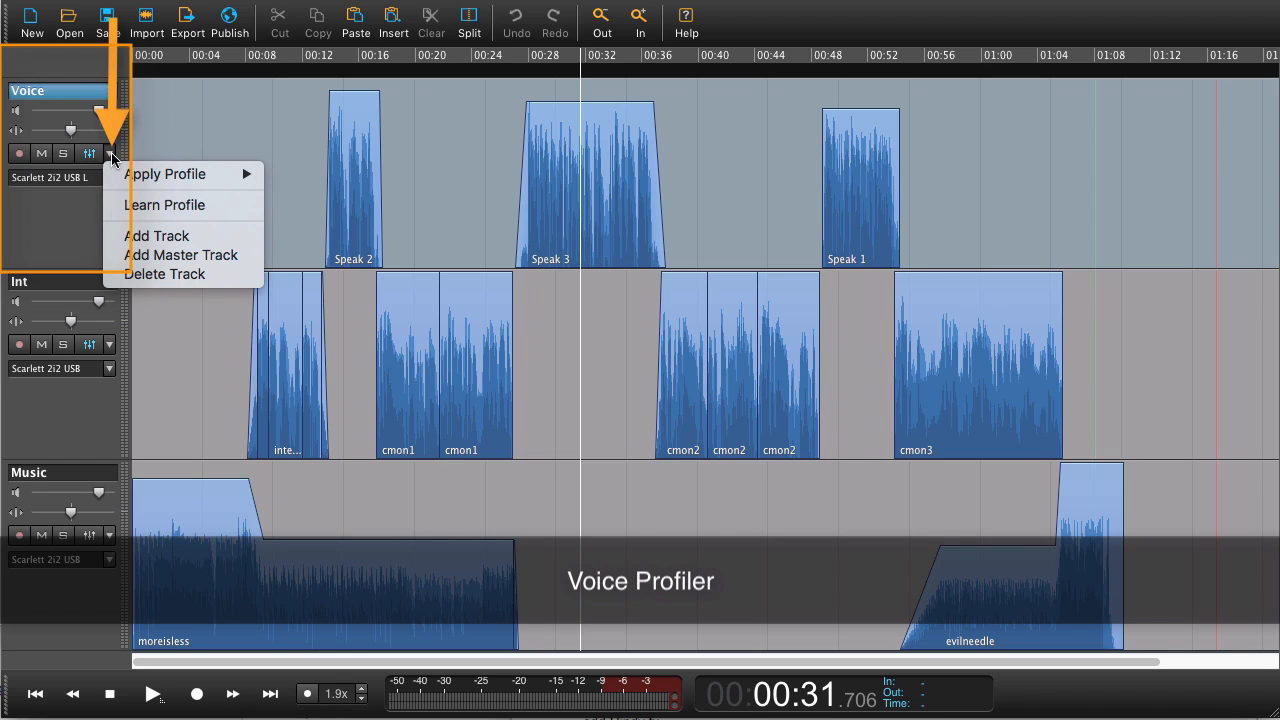
{"action": "mouse_move", "coordinate": [129, 176]}
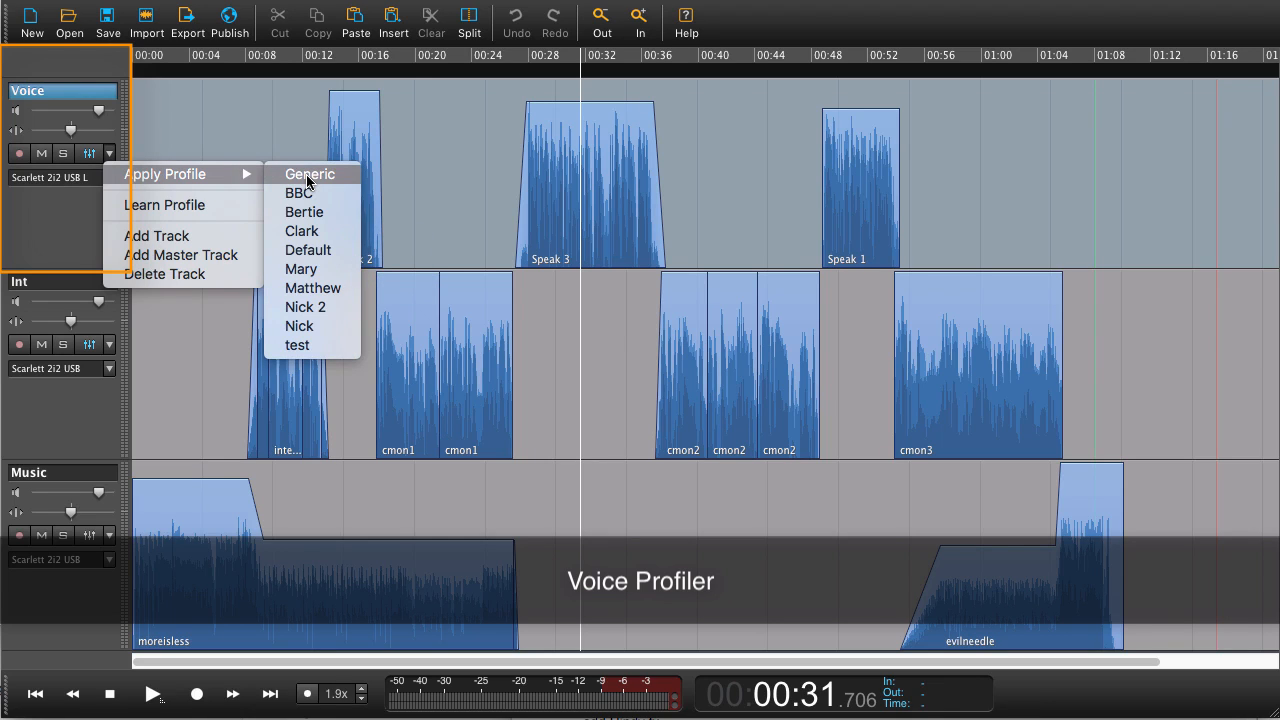
{"action": "left_click", "coordinate": [175, 133]}
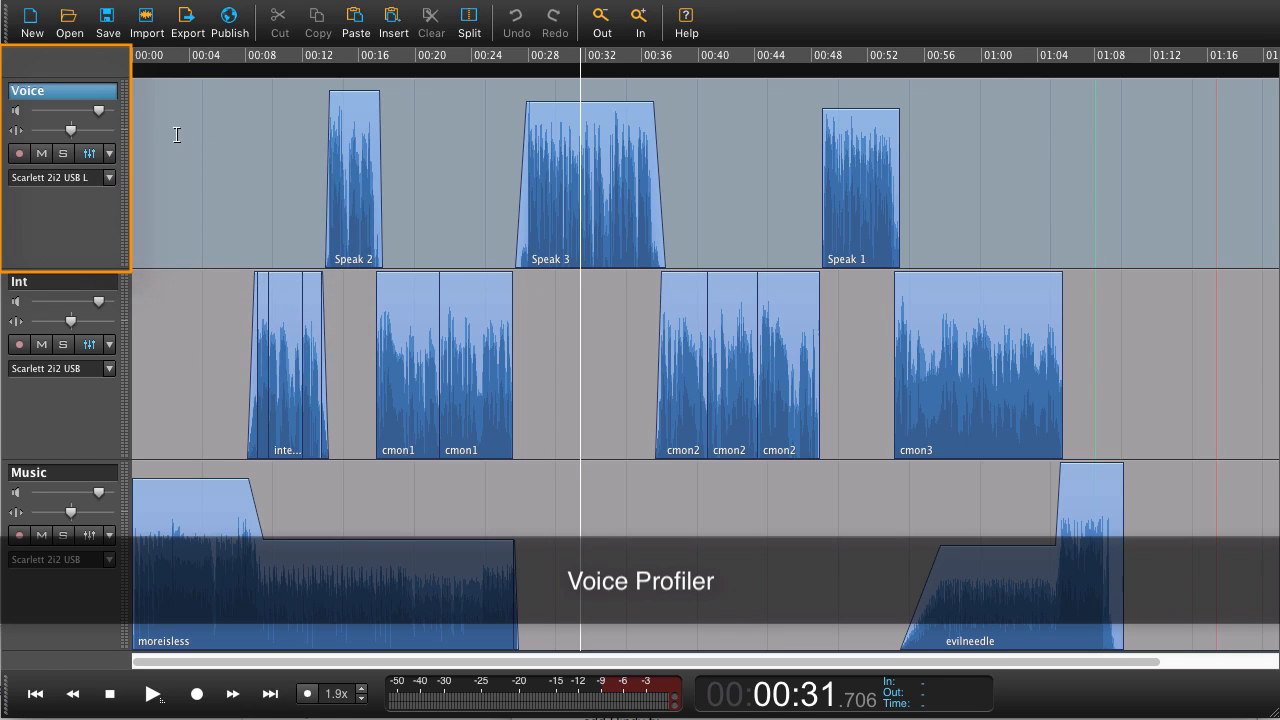
- Open the Voice track's input selector and view the Scarlett 2i2 USB channel options without changing them
{"action": "left_click", "coordinate": [110, 180]}
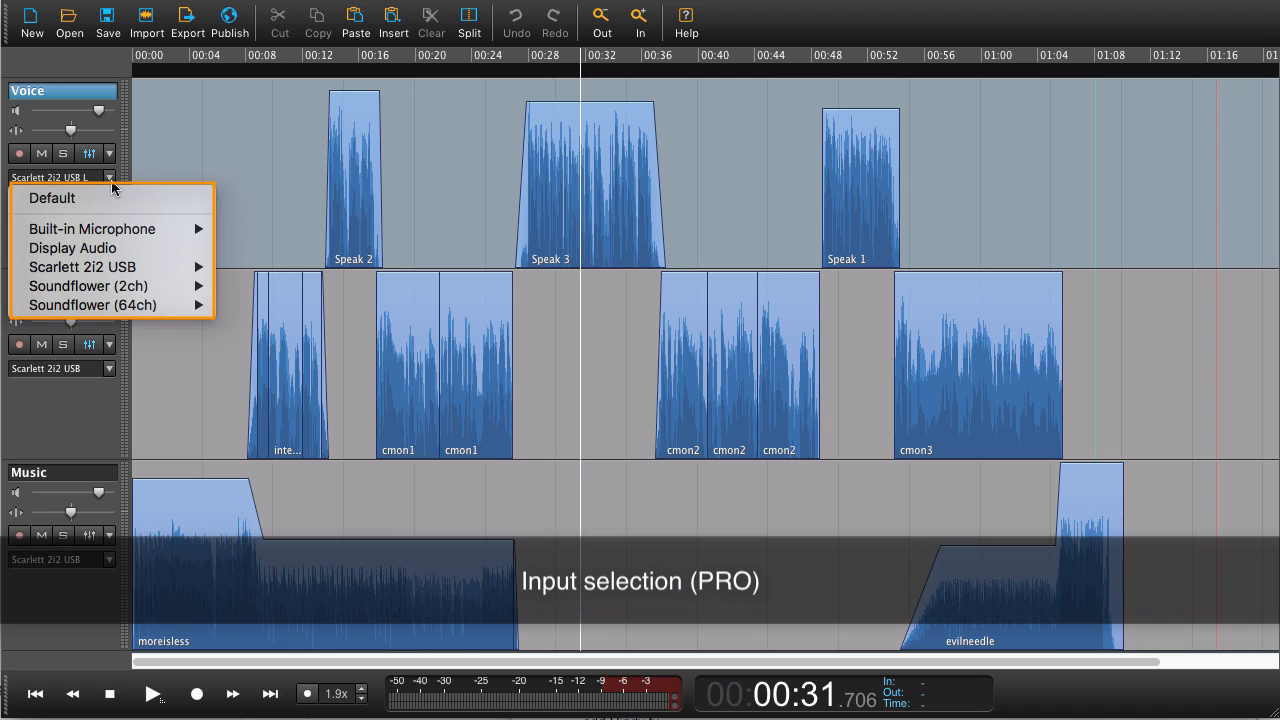
{"action": "mouse_move", "coordinate": [115, 270]}
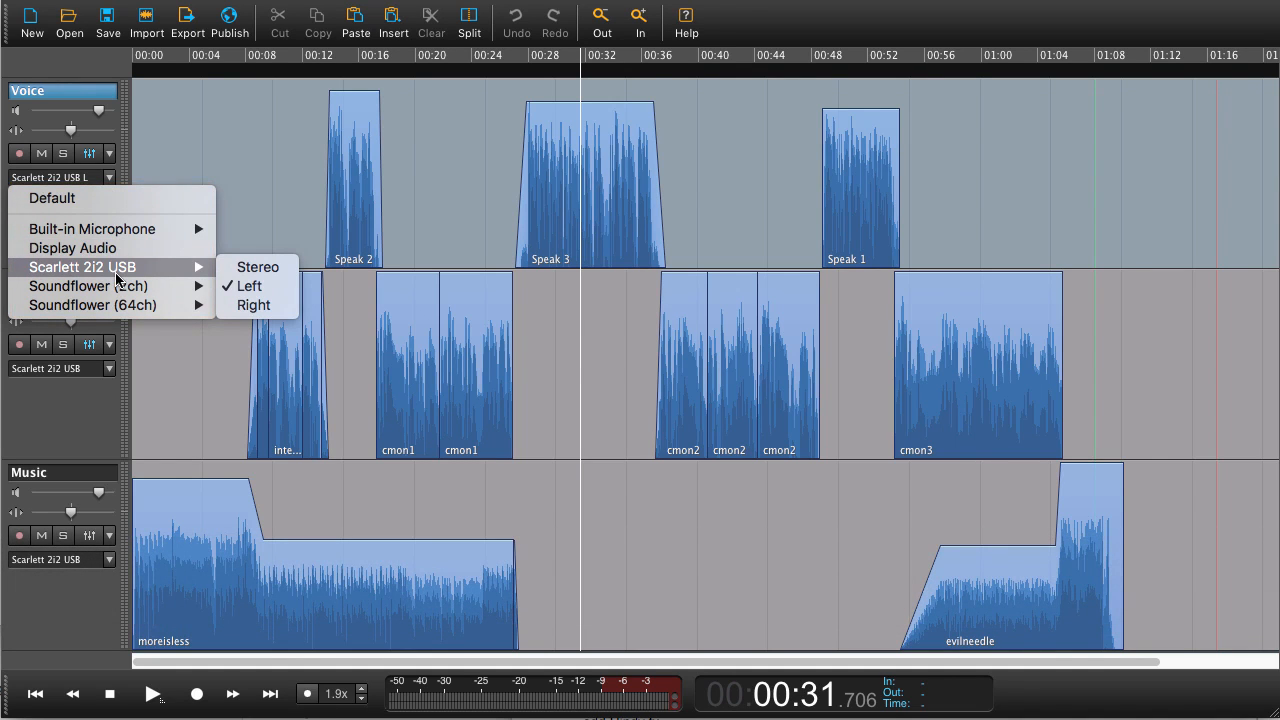
{"action": "left_click", "coordinate": [275, 200]}
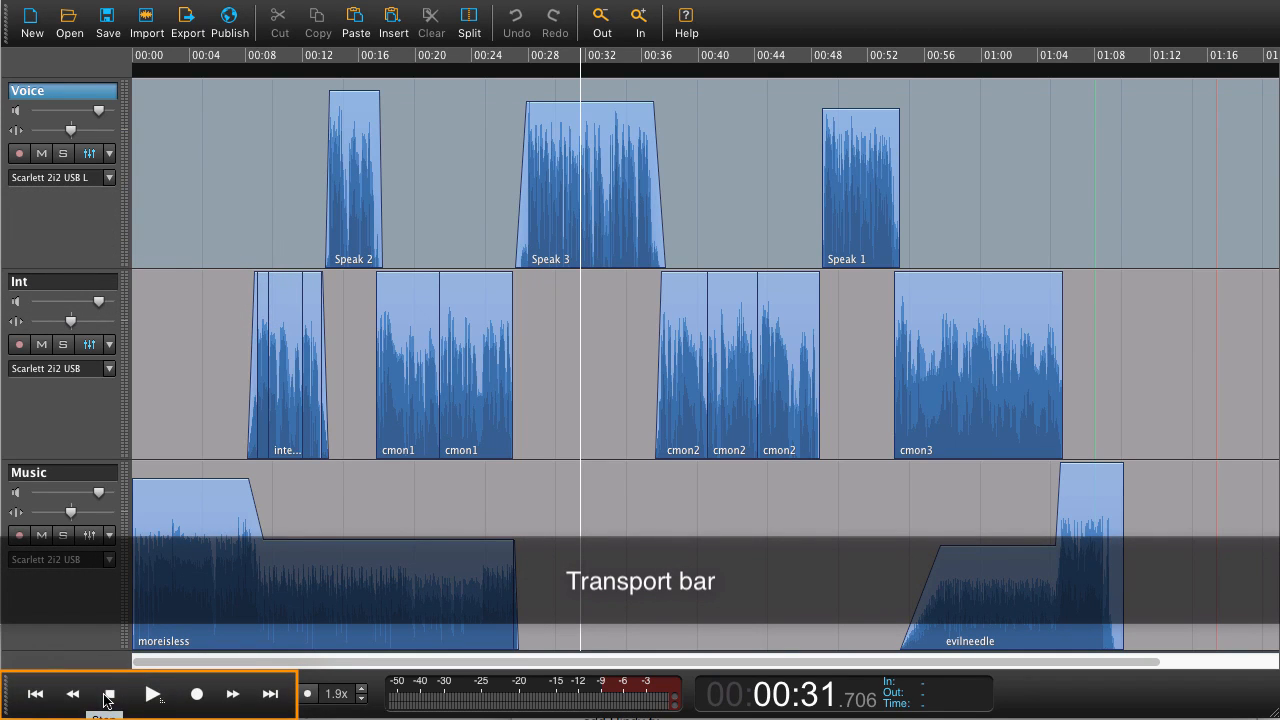
- Play and stop the session with the transport controls, then rewind and jump back to the beginning
{"action": "left_click", "coordinate": [156, 700]}
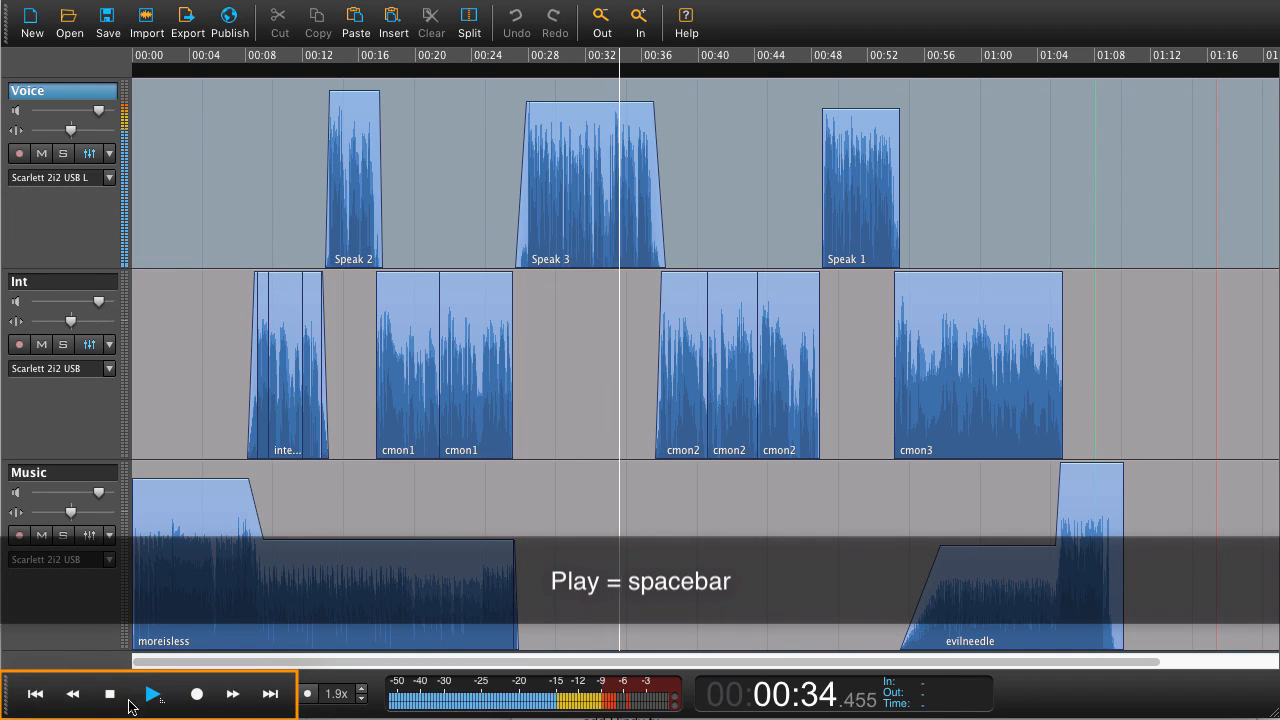
{"action": "left_click", "coordinate": [110, 697]}
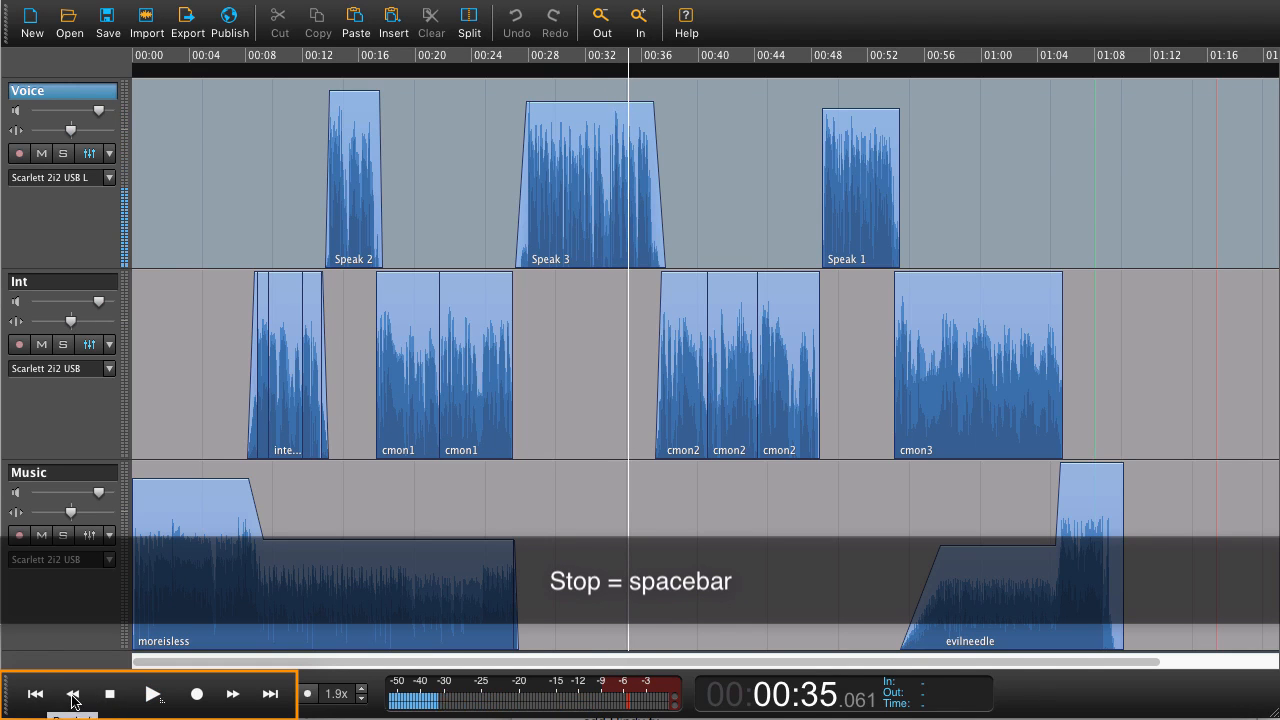
{"action": "left_click", "coordinate": [73, 697]}
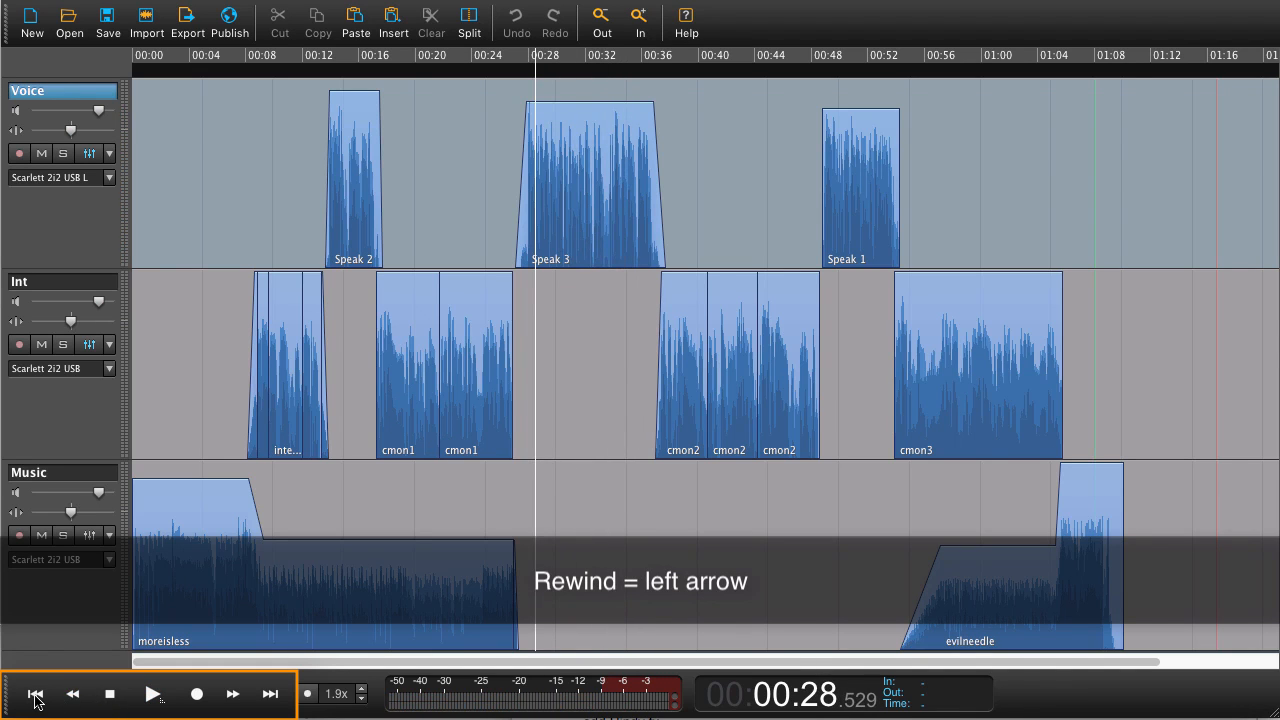
{"action": "left_click", "coordinate": [36, 697]}
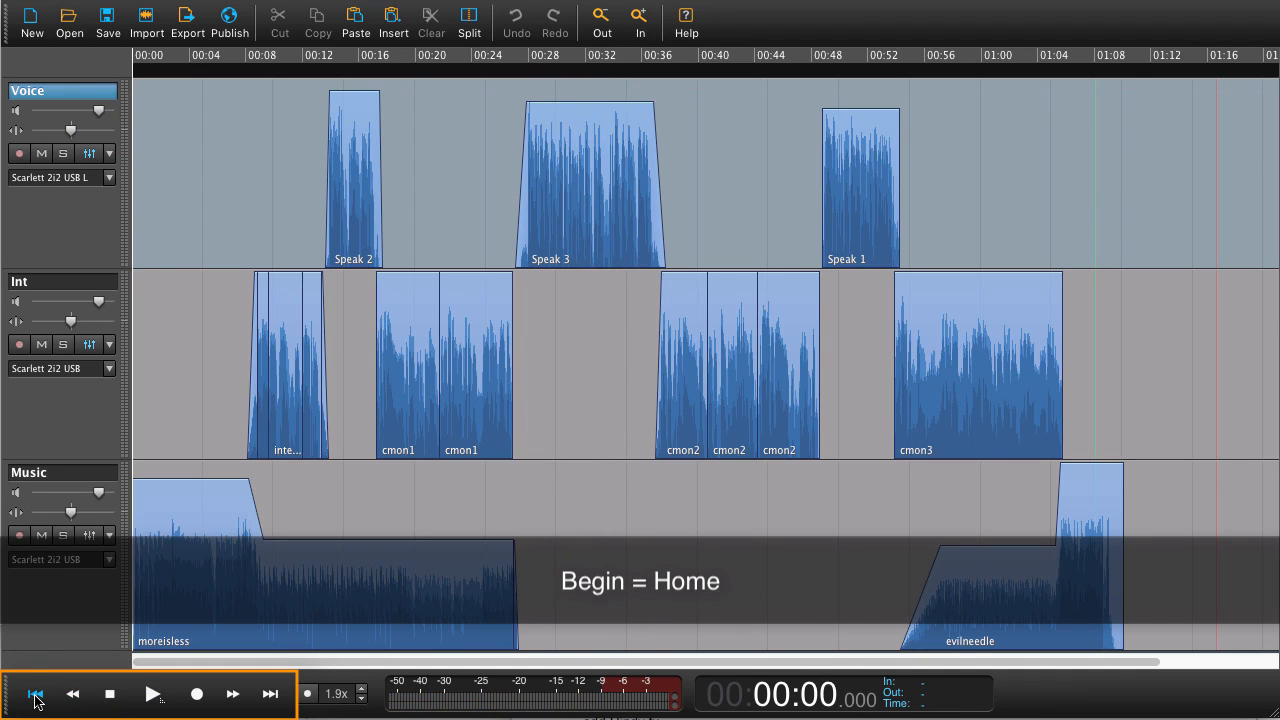
- Try to start recording from the beginning and dismiss the dialog
{"action": "left_click", "coordinate": [197, 693]}
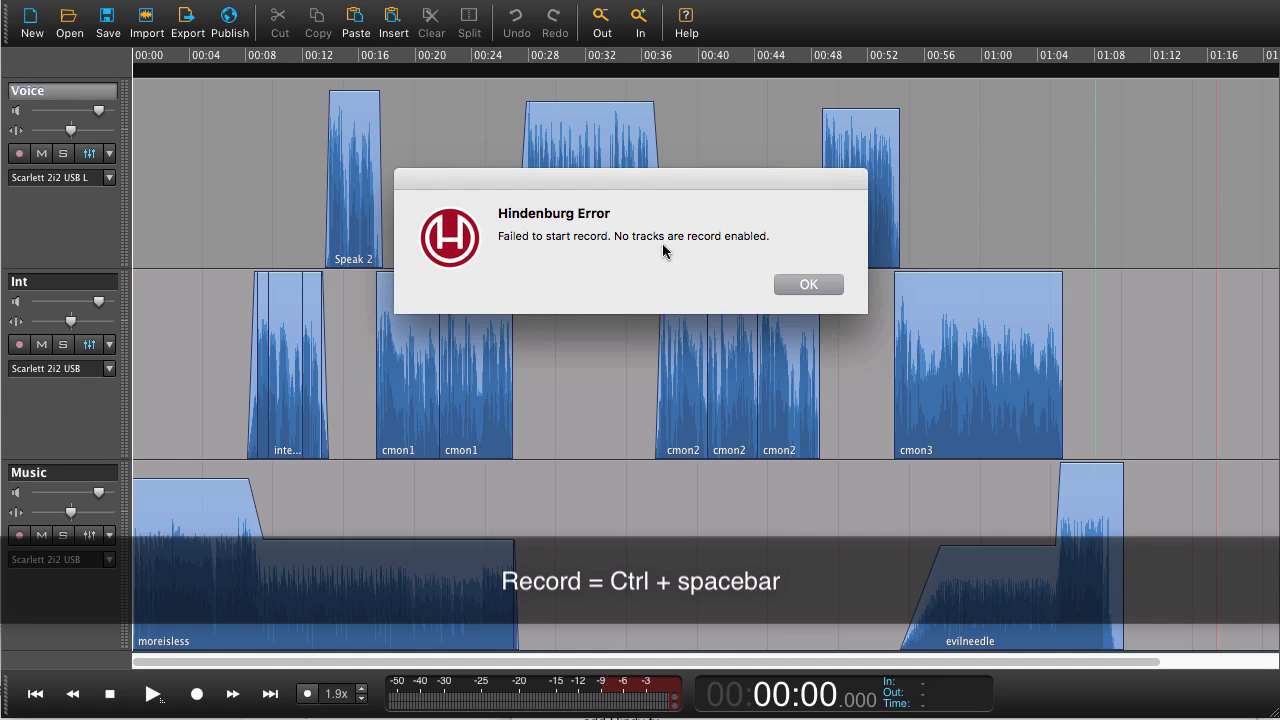
{"action": "left_click", "coordinate": [808, 287]}
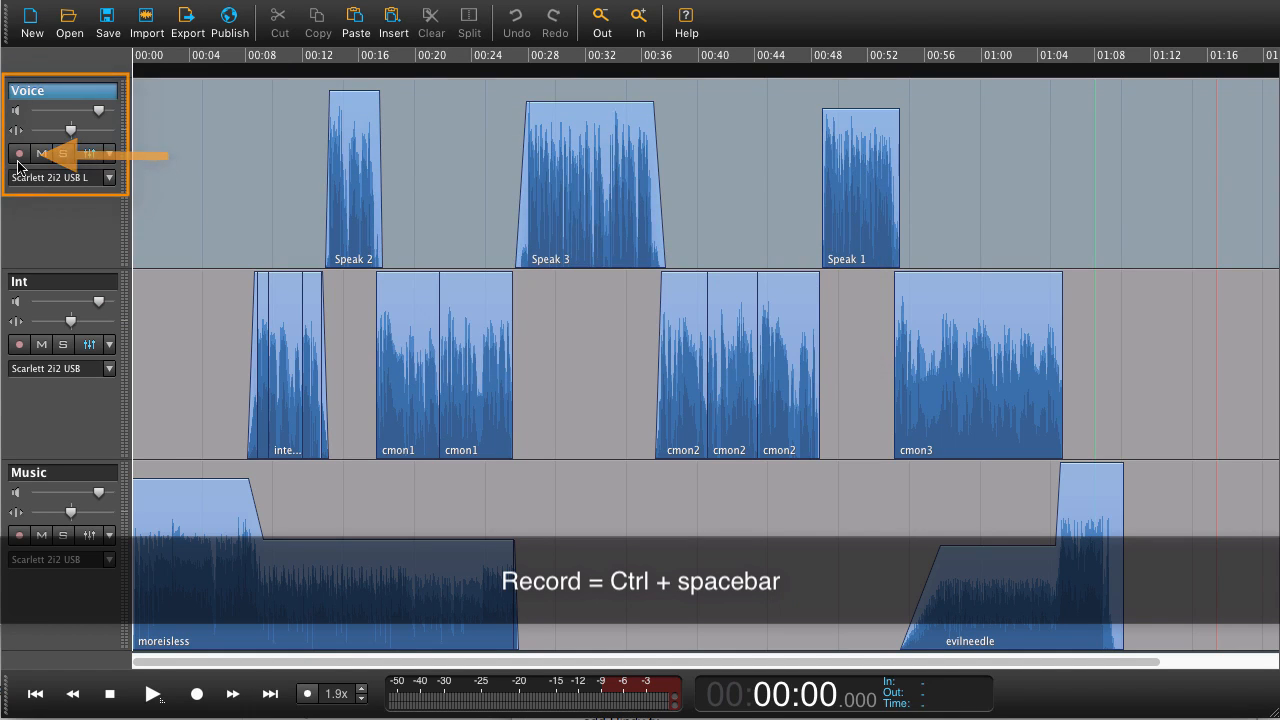
- Arm the Voice track for recording and place the playhead at about 01:11 in the timeline
{"action": "left_click", "coordinate": [19, 154]}
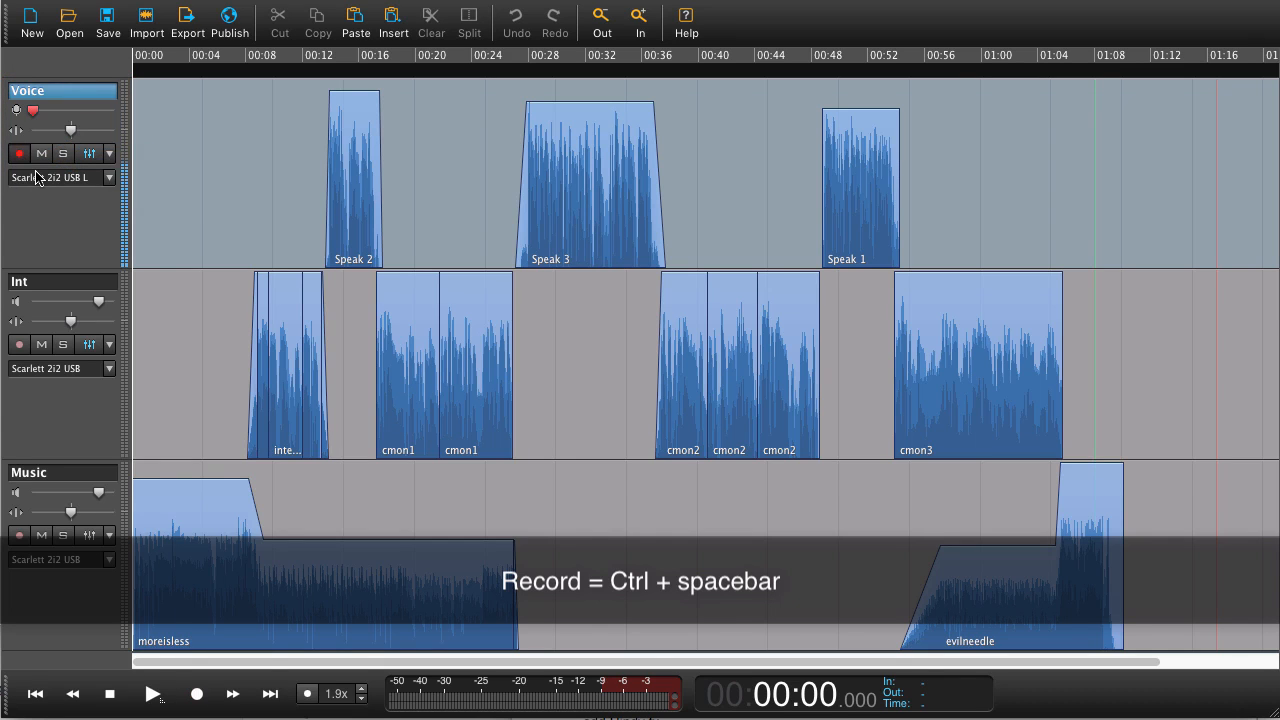
{"action": "left_click", "coordinate": [1149, 233]}
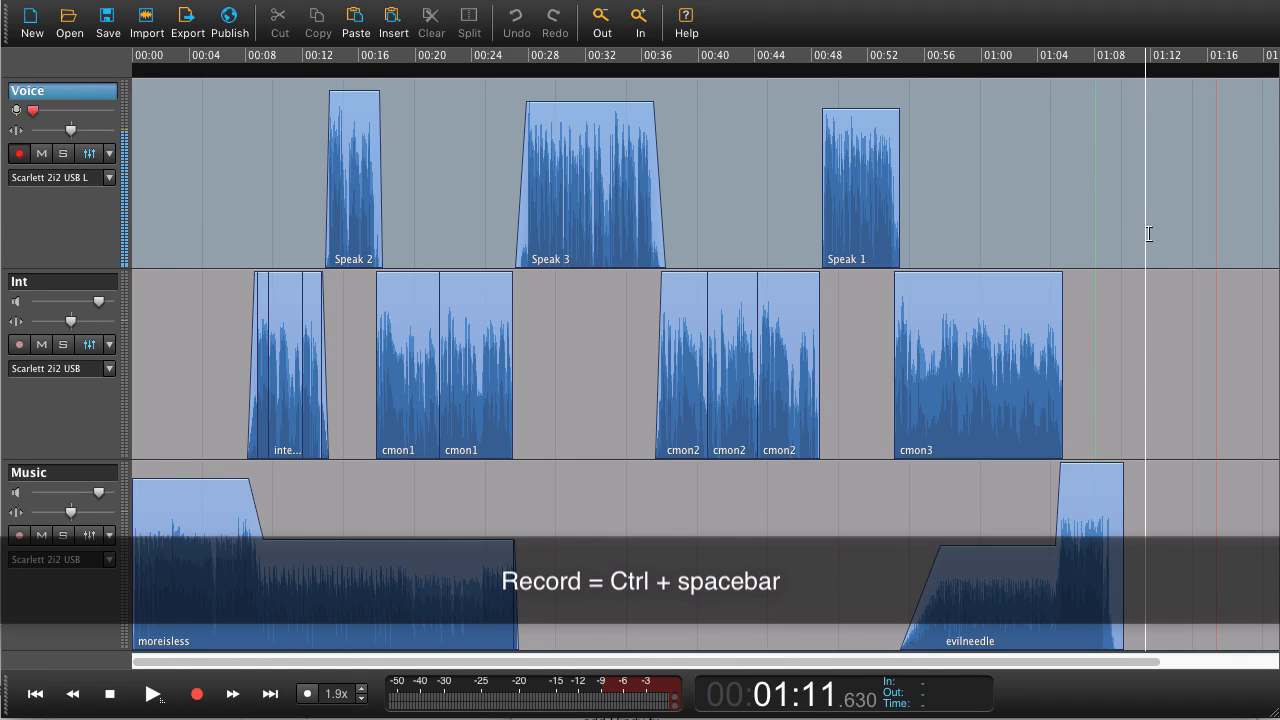
- Record a short take on the armed Voice track starting at about 01:11, then stop recording
{"action": "left_click", "coordinate": [198, 698]}
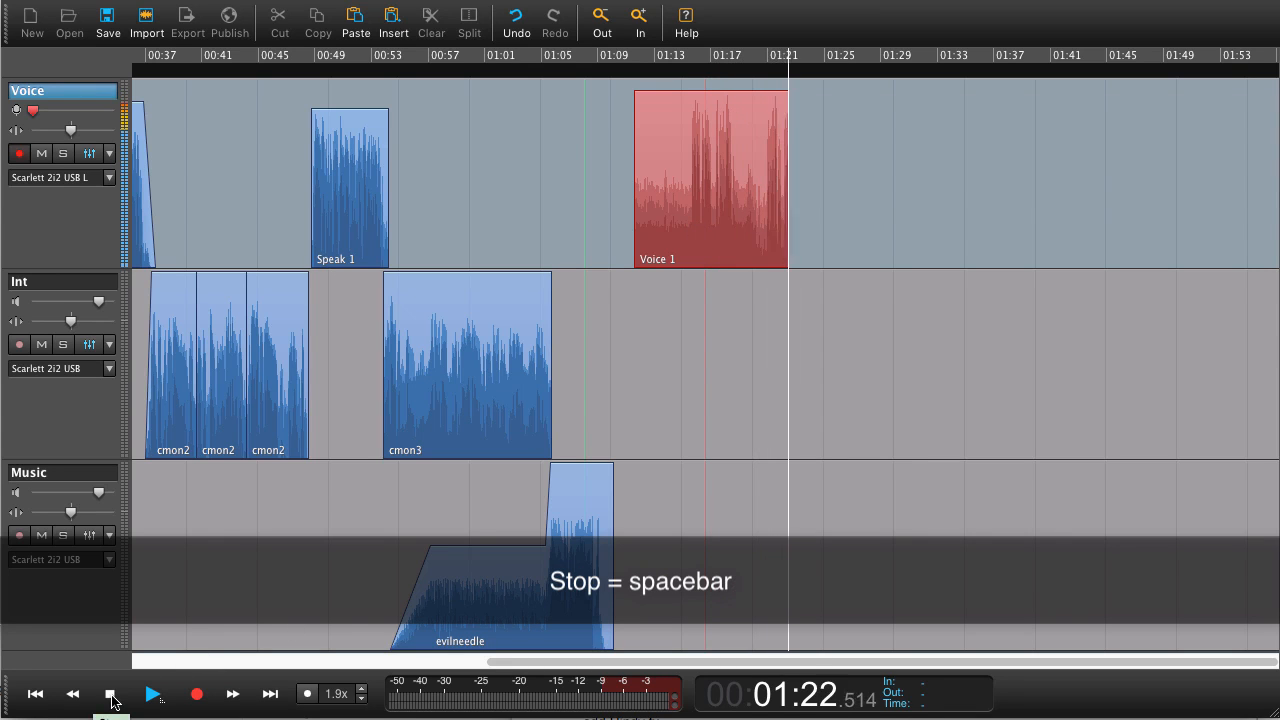
{"action": "left_click", "coordinate": [111, 694]}
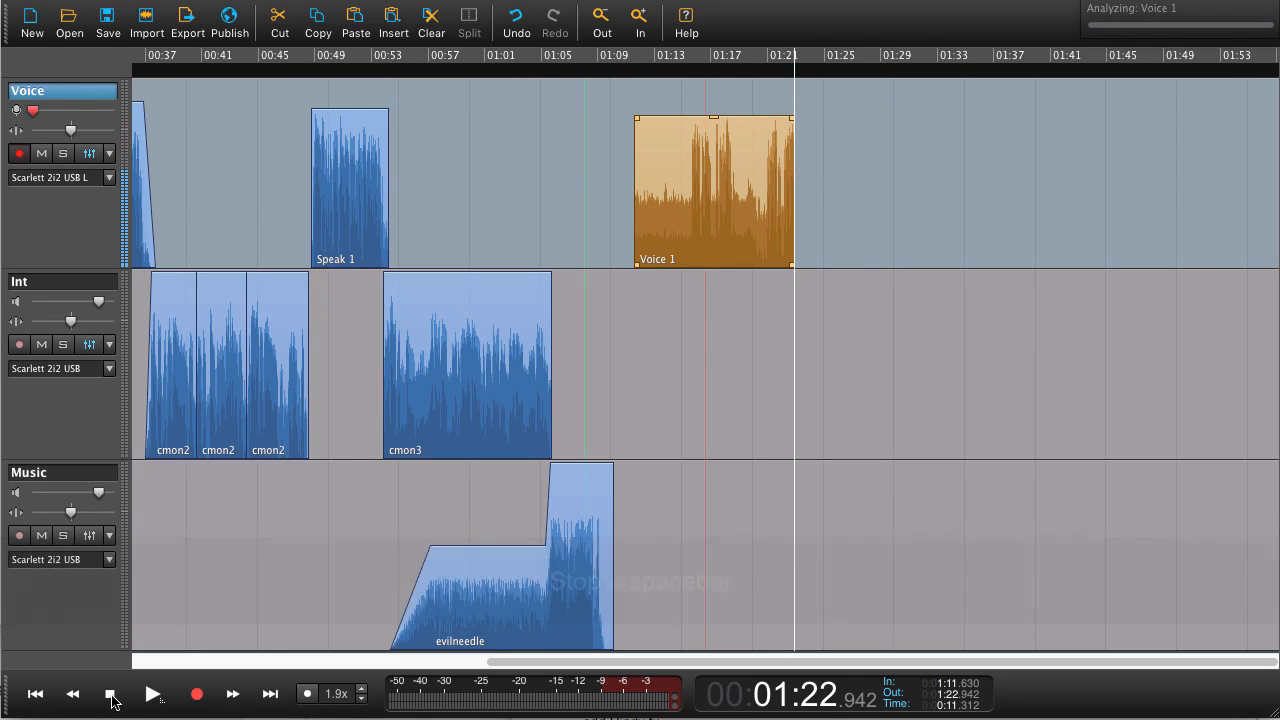
- Delete the recorded Voice 1 clip and disarm the Voice track for recording
{"action": "key", "text": "Delete"}
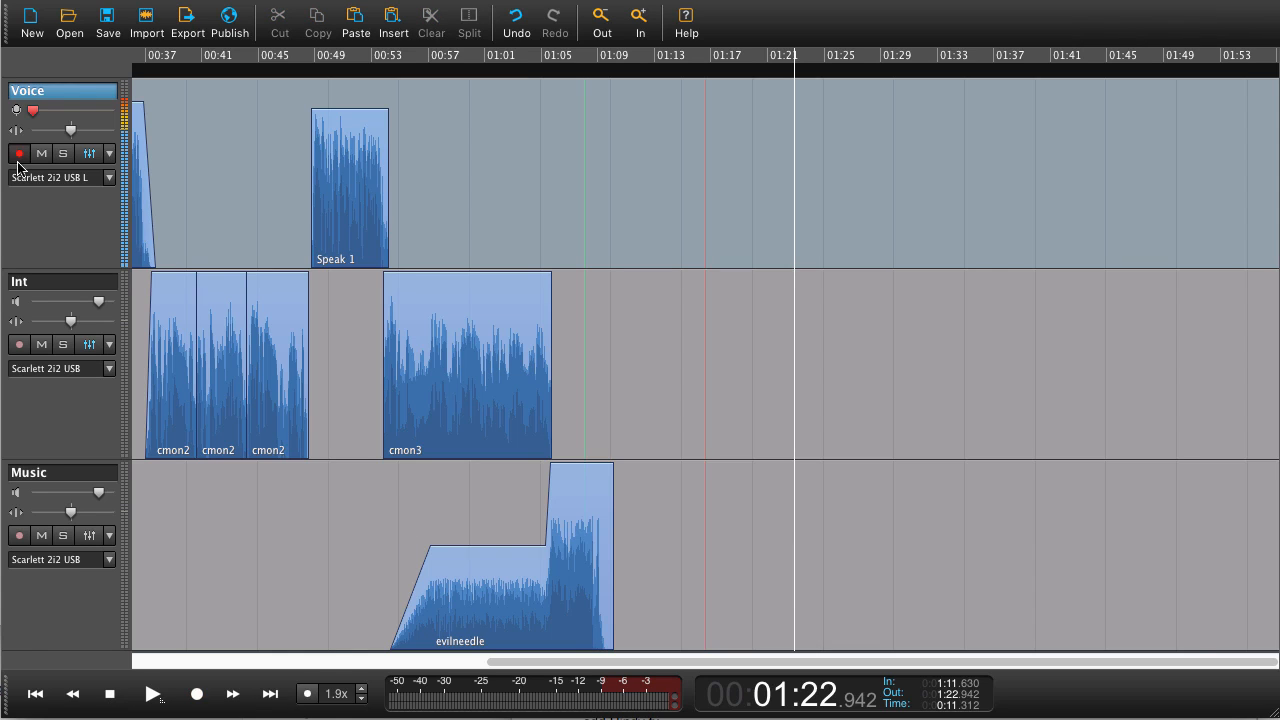
{"action": "left_click", "coordinate": [19, 153]}
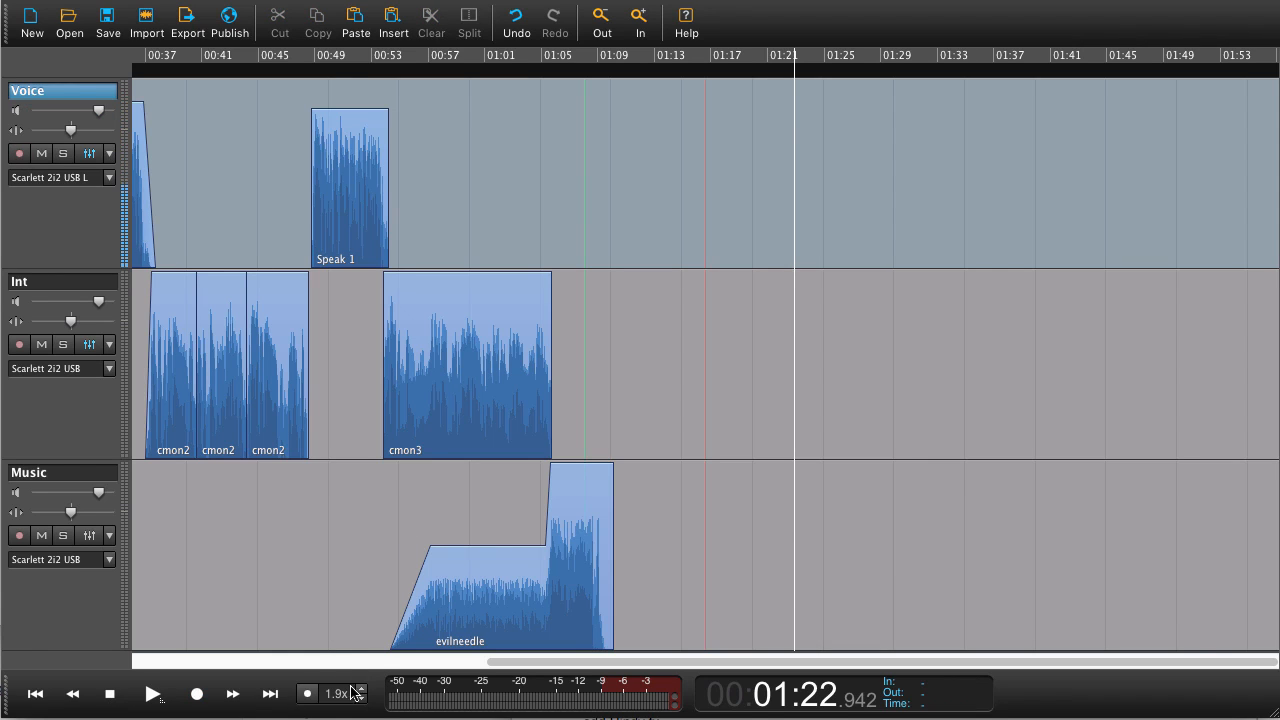
- Play the session from about 00:07 and stop playback around 00:21
{"action": "scroll", "coordinate": [346, 600], "scroll_direction": "left", "scroll_amount": 10}
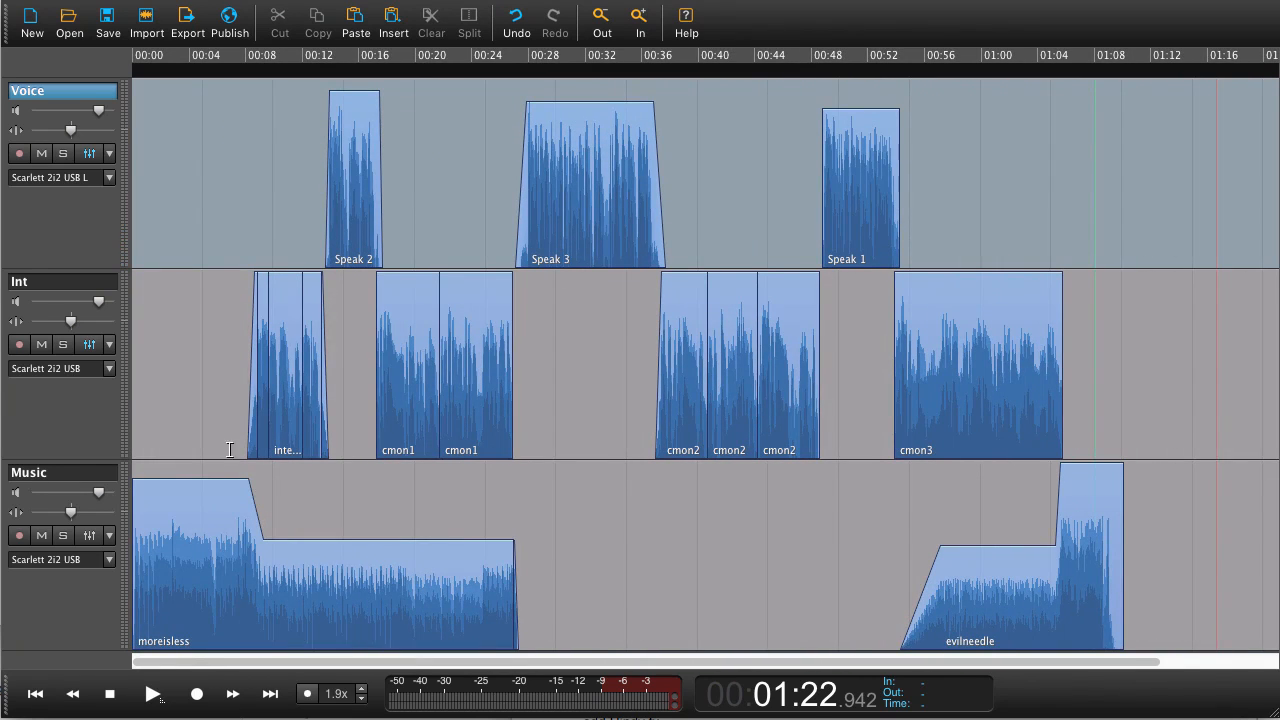
{"action": "left_click", "coordinate": [229, 450]}
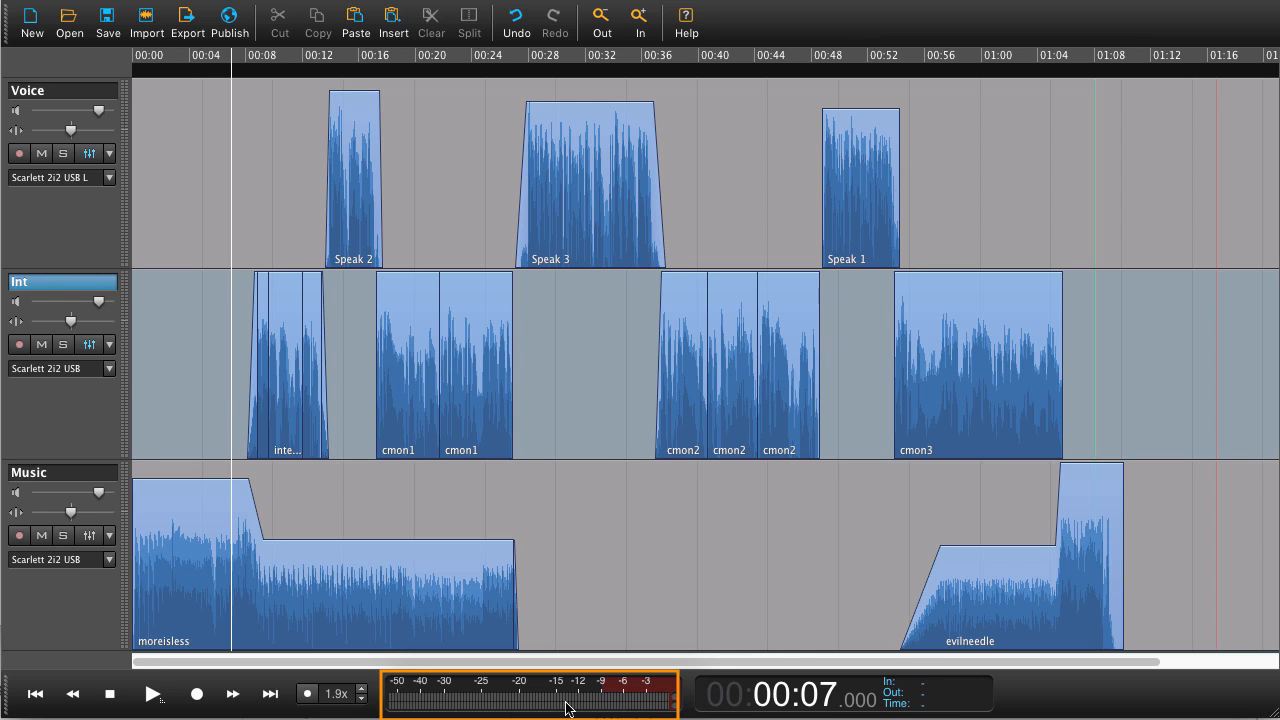
{"action": "key", "text": "space"}
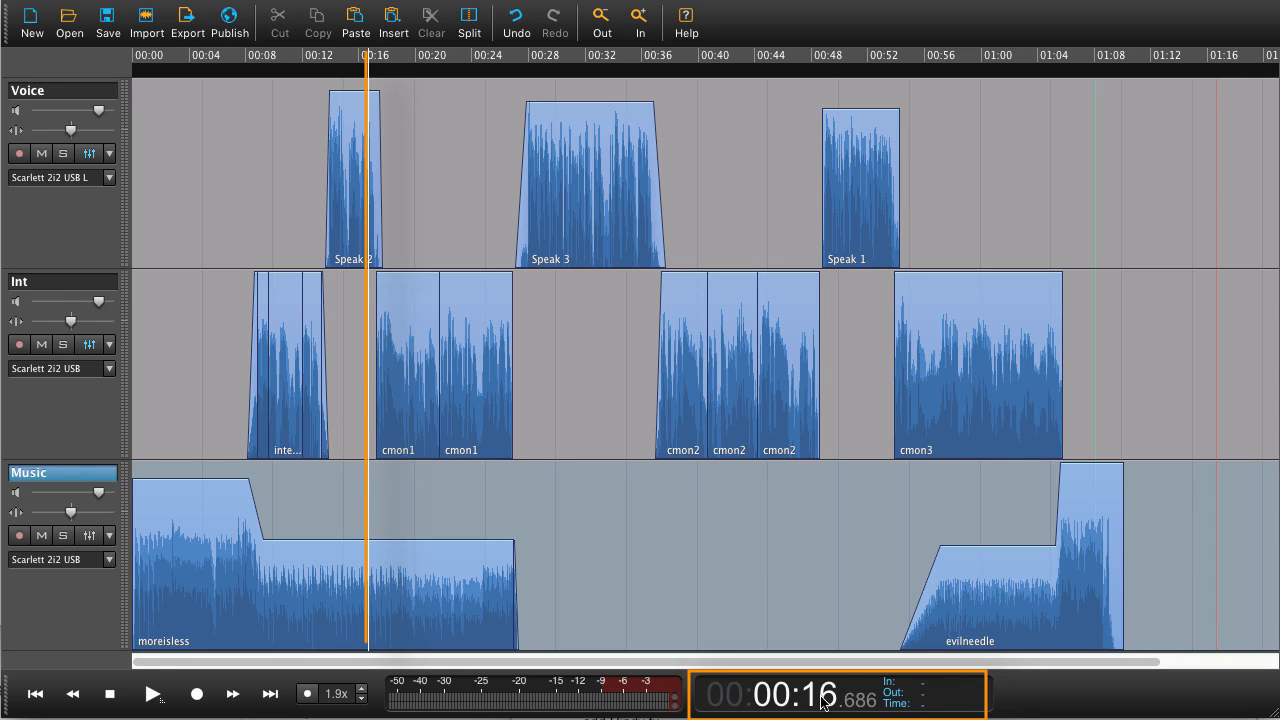
{"action": "key", "text": "space"}
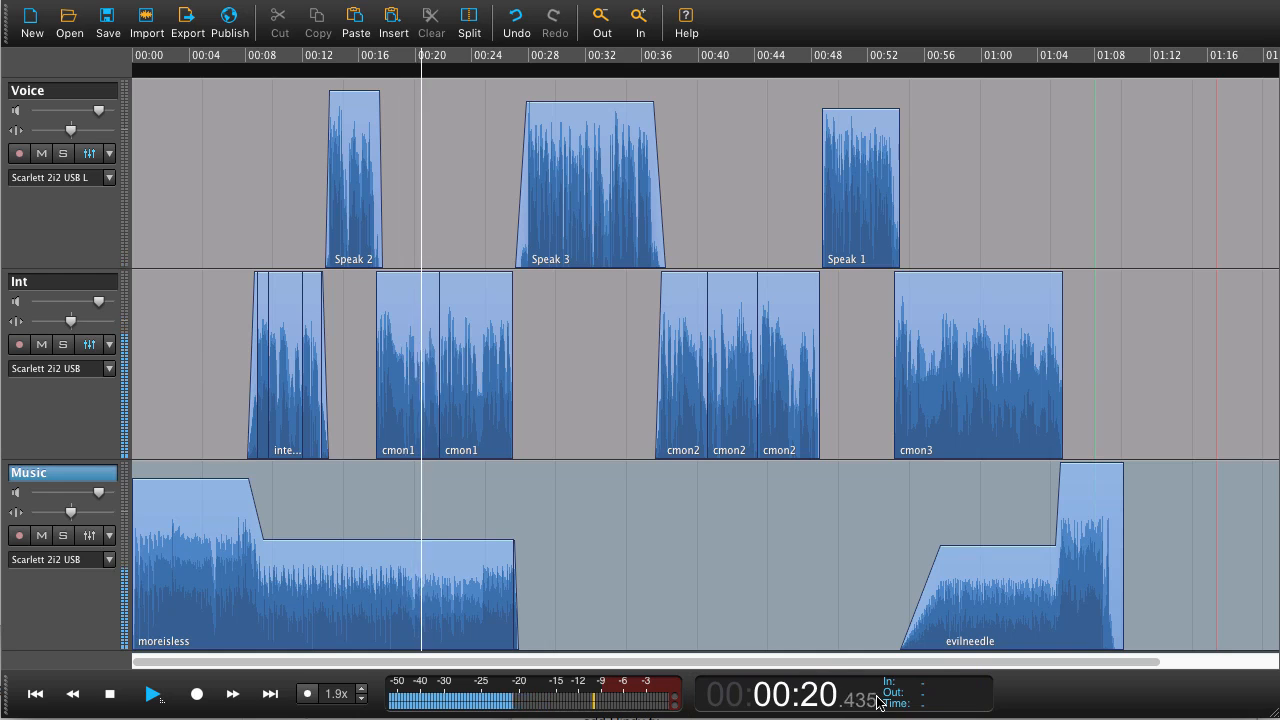
{"action": "key", "text": "space"}
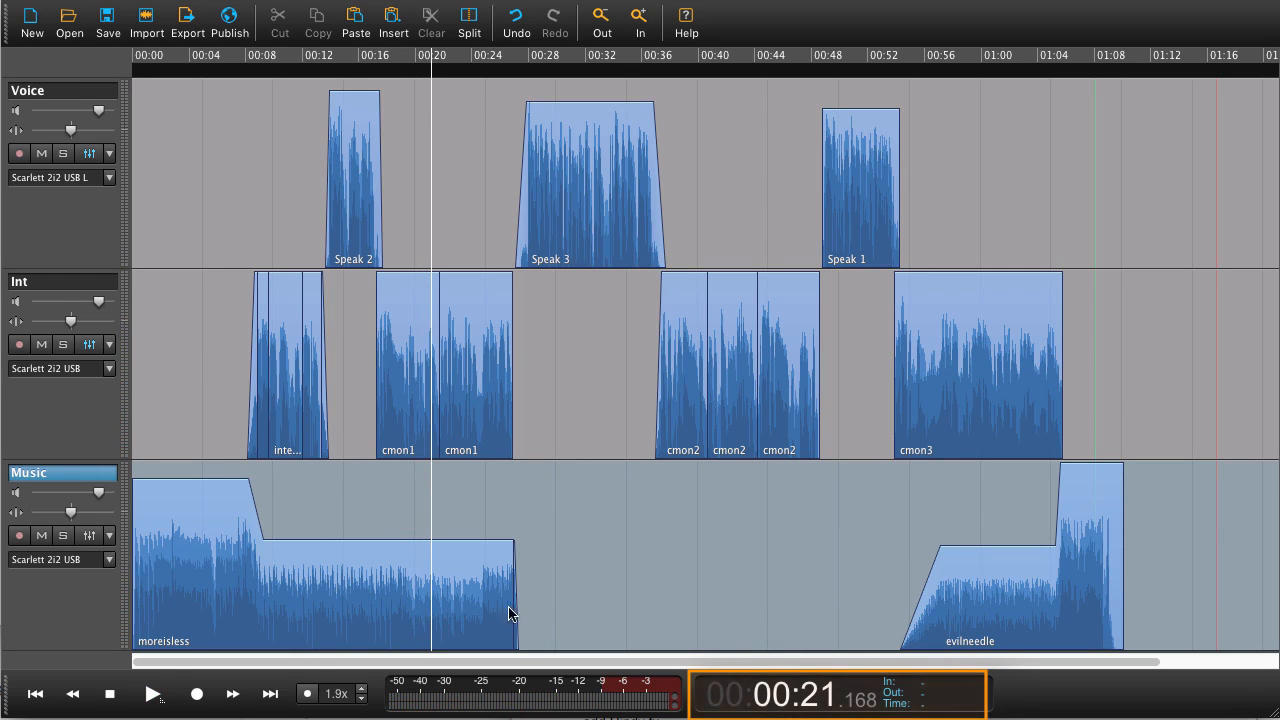
- Select individual clips on the Int and Voice tracks one after another to inspect them
{"action": "left_click", "coordinate": [430, 536]}
{"action": "left_click", "coordinate": [484, 333]}
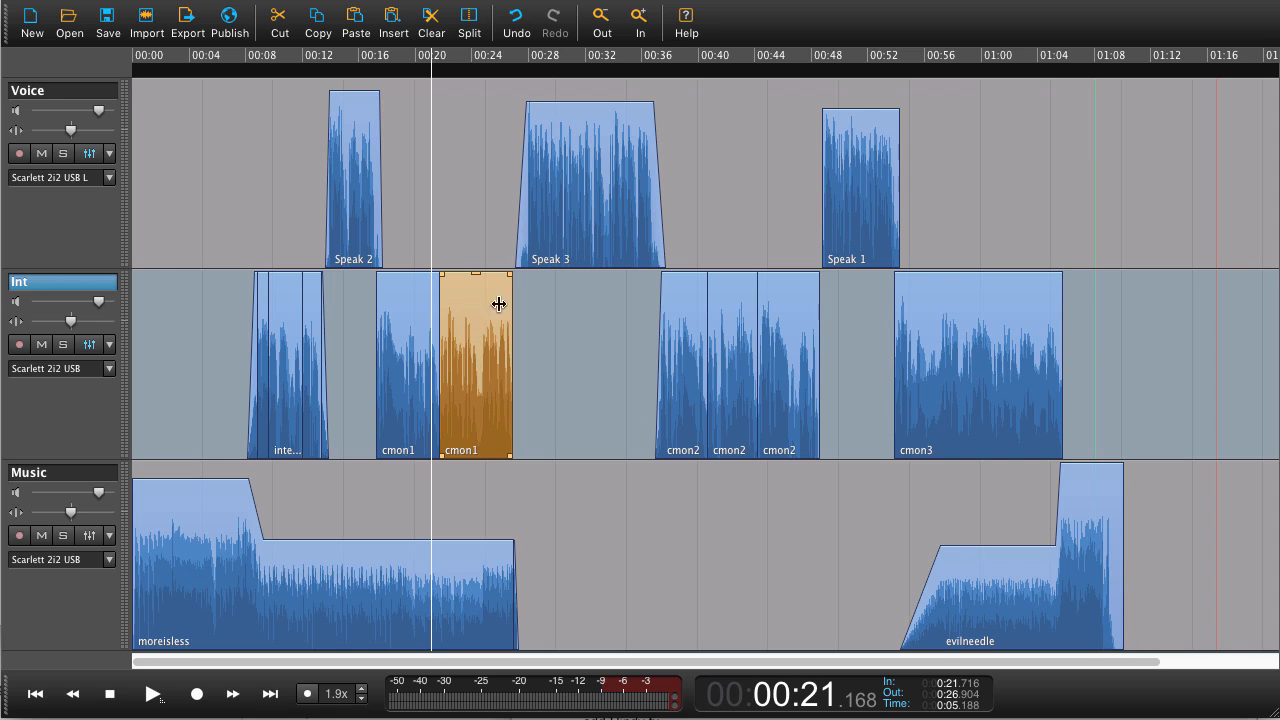
{"action": "left_click", "coordinate": [606, 170]}
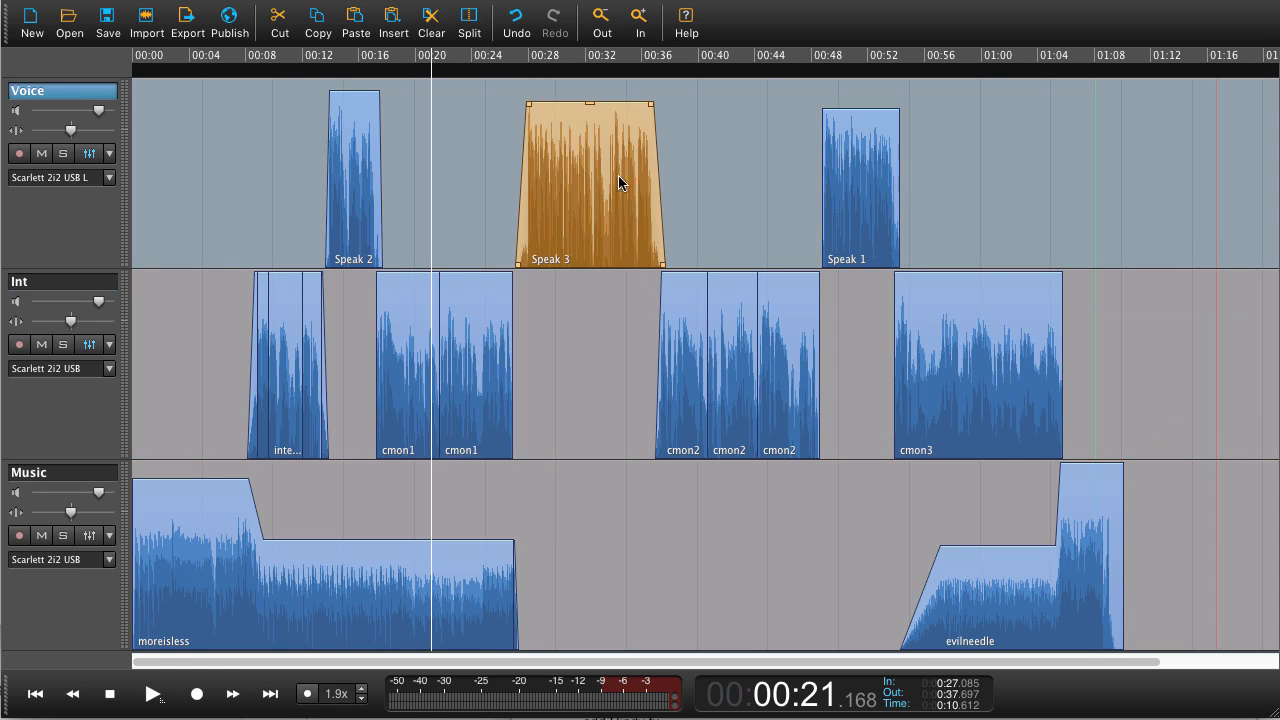
{"action": "left_click", "coordinate": [690, 335]}
{"action": "left_click", "coordinate": [735, 332]}
{"action": "left_click", "coordinate": [816, 300]}
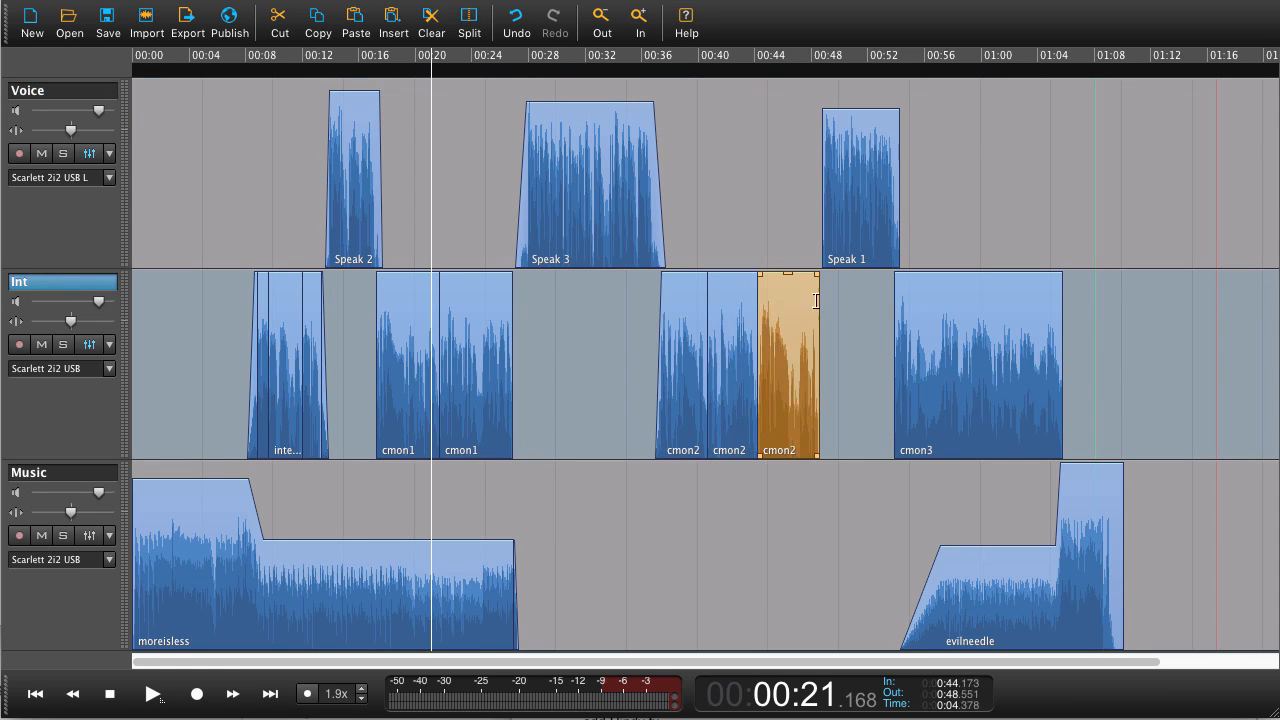
{"action": "left_click", "coordinate": [866, 230]}
{"action": "left_click", "coordinate": [950, 302]}
{"action": "left_click", "coordinate": [796, 318]}
{"action": "left_click", "coordinate": [737, 322]}
{"action": "left_click", "coordinate": [685, 322]}
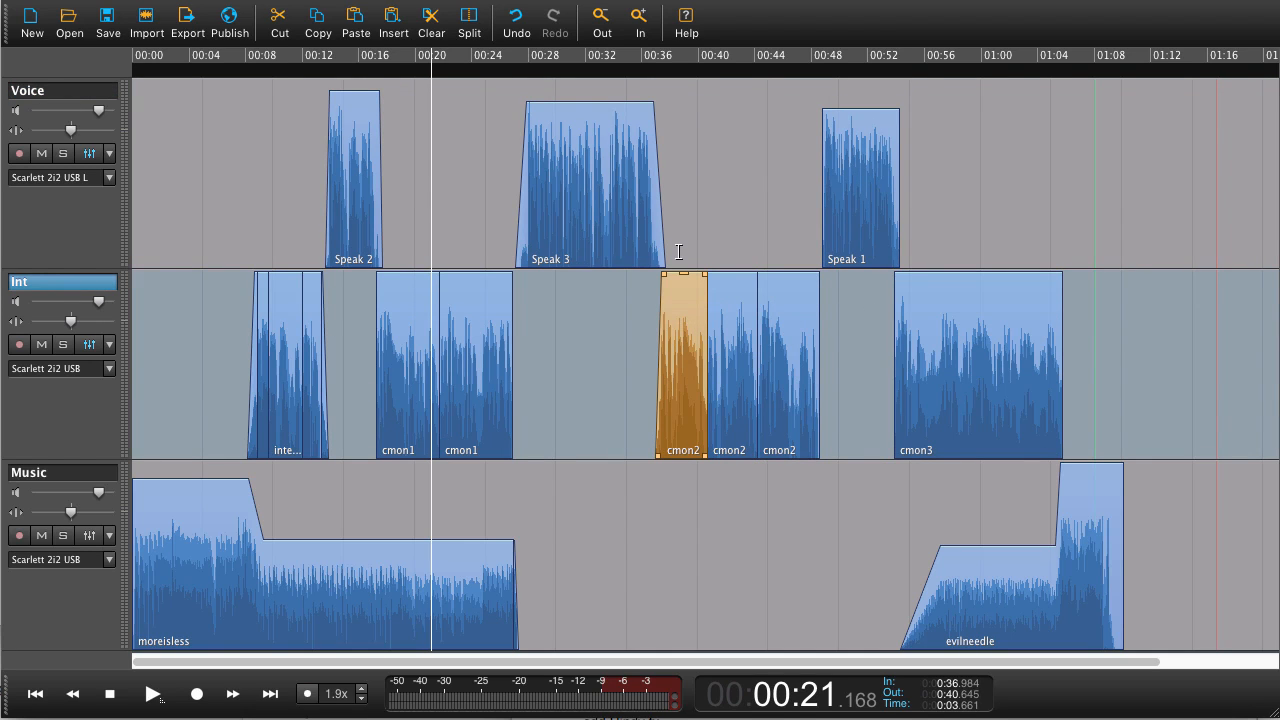
{"action": "left_click", "coordinate": [564, 253]}
- Set an In marker at about 00:30.5 and an Out marker at about 00:32.6 inside the Speak 3 clip
{"action": "scroll", "coordinate": [571, 257], "scroll_direction": "up", "scroll_amount": 5}
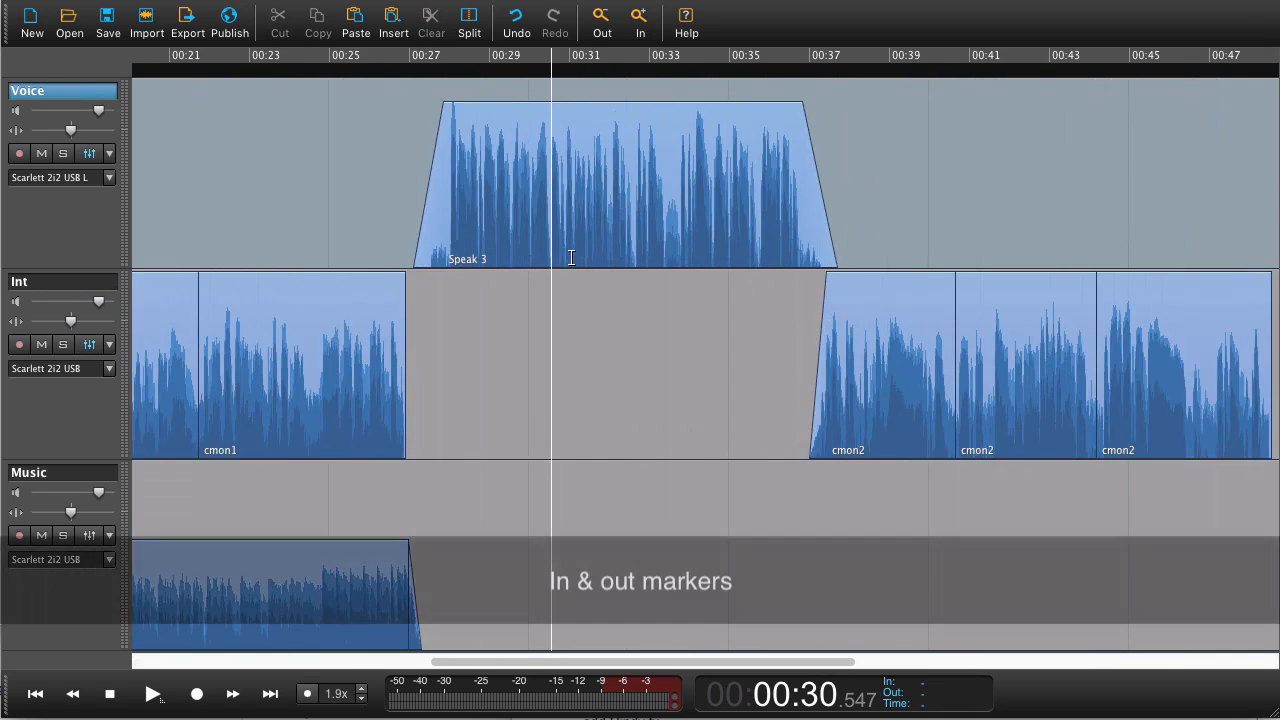
{"action": "left_click", "coordinate": [517, 253]}
{"action": "key", "text": "i"}
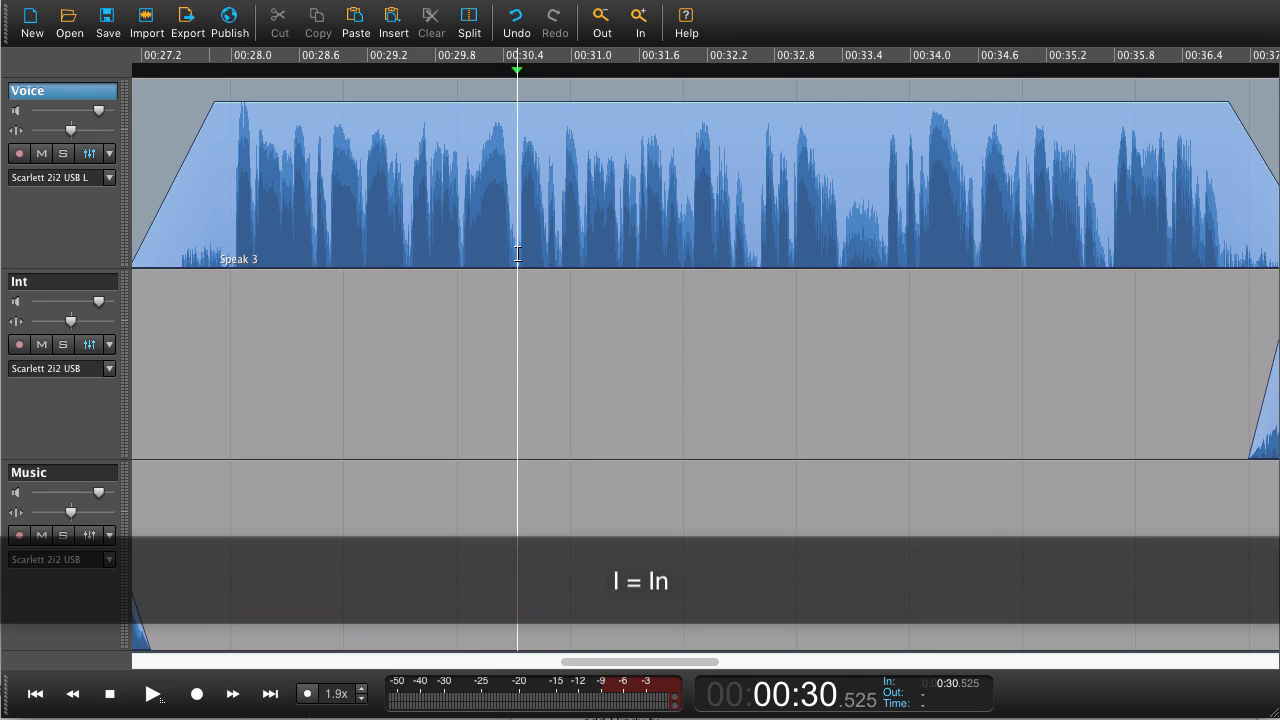
{"action": "left_click", "coordinate": [757, 253]}
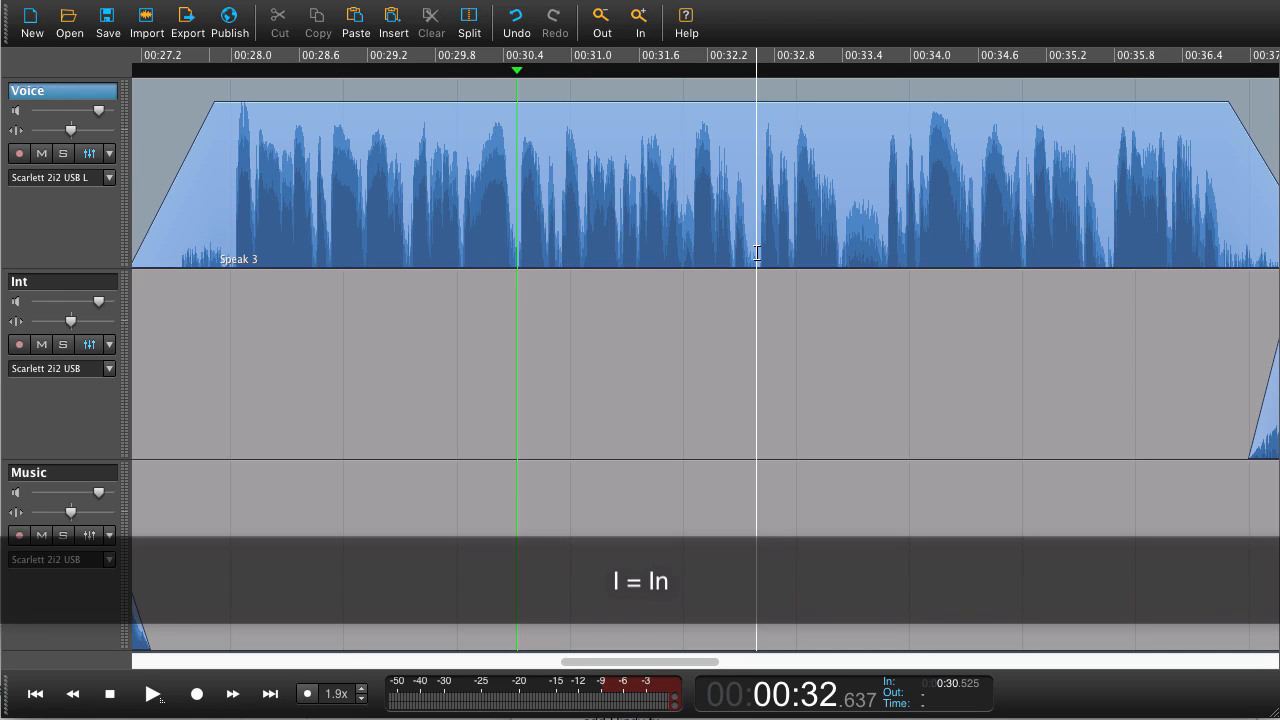
{"action": "key", "text": "o"}
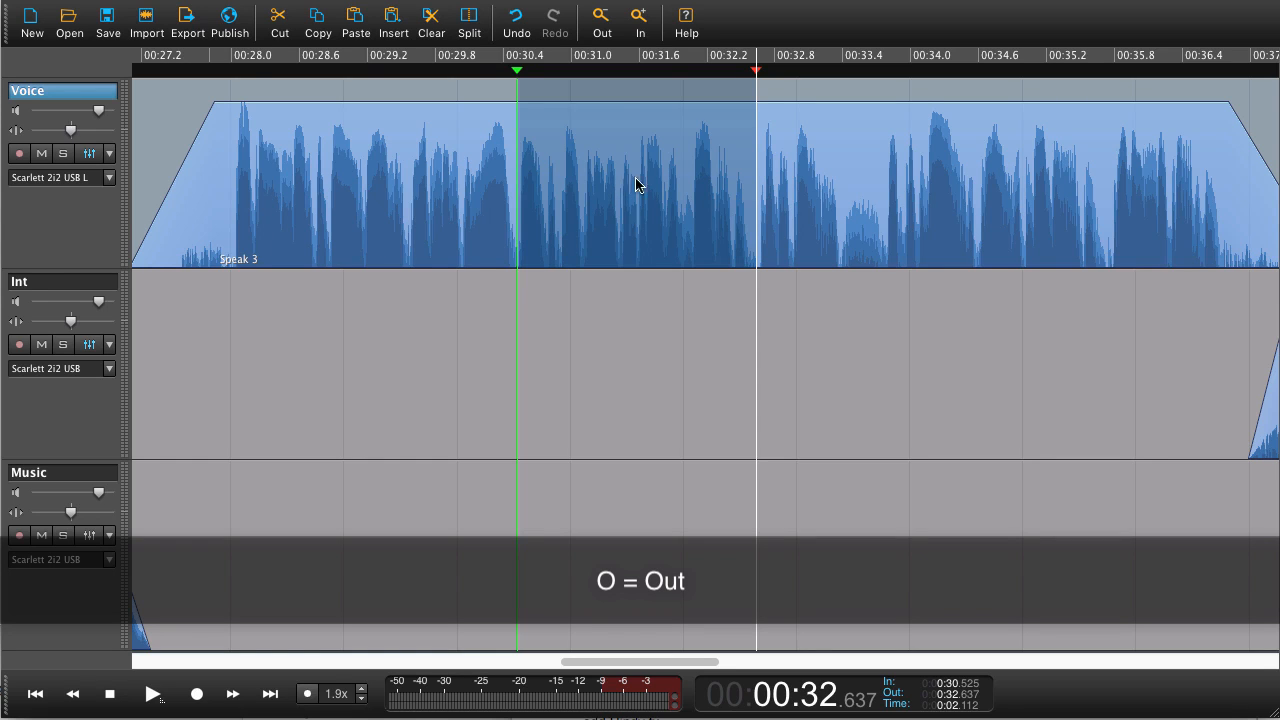
- Lower the volume of the marked range by about 9.5 dB and cut the marked range
{"action": "left_click_drag", "start_coordinate": [620, 101], "coordinate": [612, 137]}
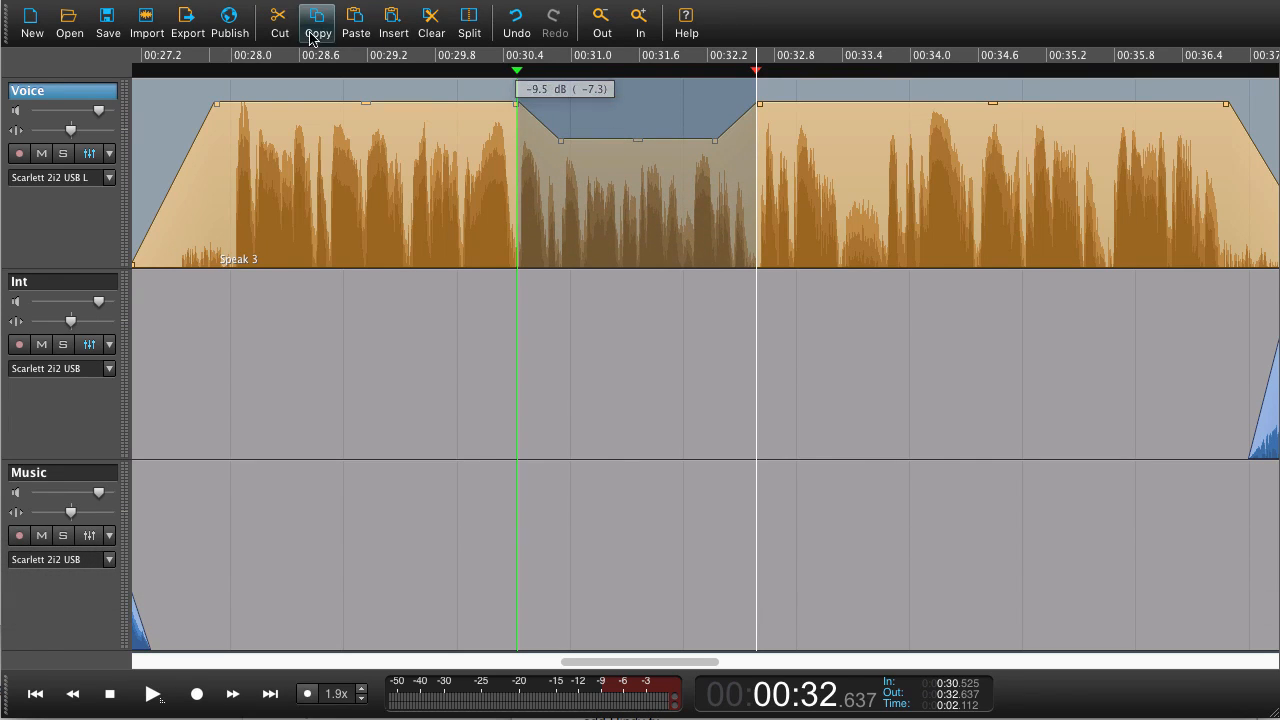
{"action": "left_click", "coordinate": [279, 24]}
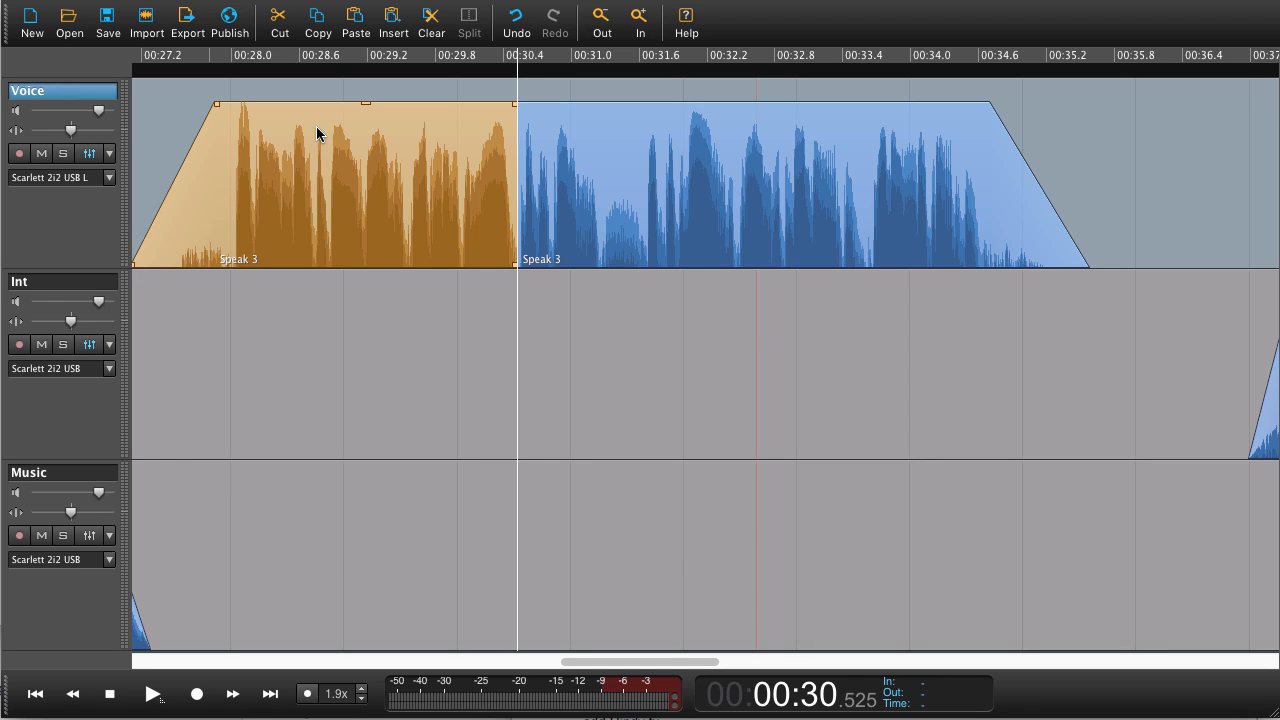
- Undo the last three edits
{"action": "key", "text": "ctrl+z"}
{"action": "key", "text": "ctrl+z"}
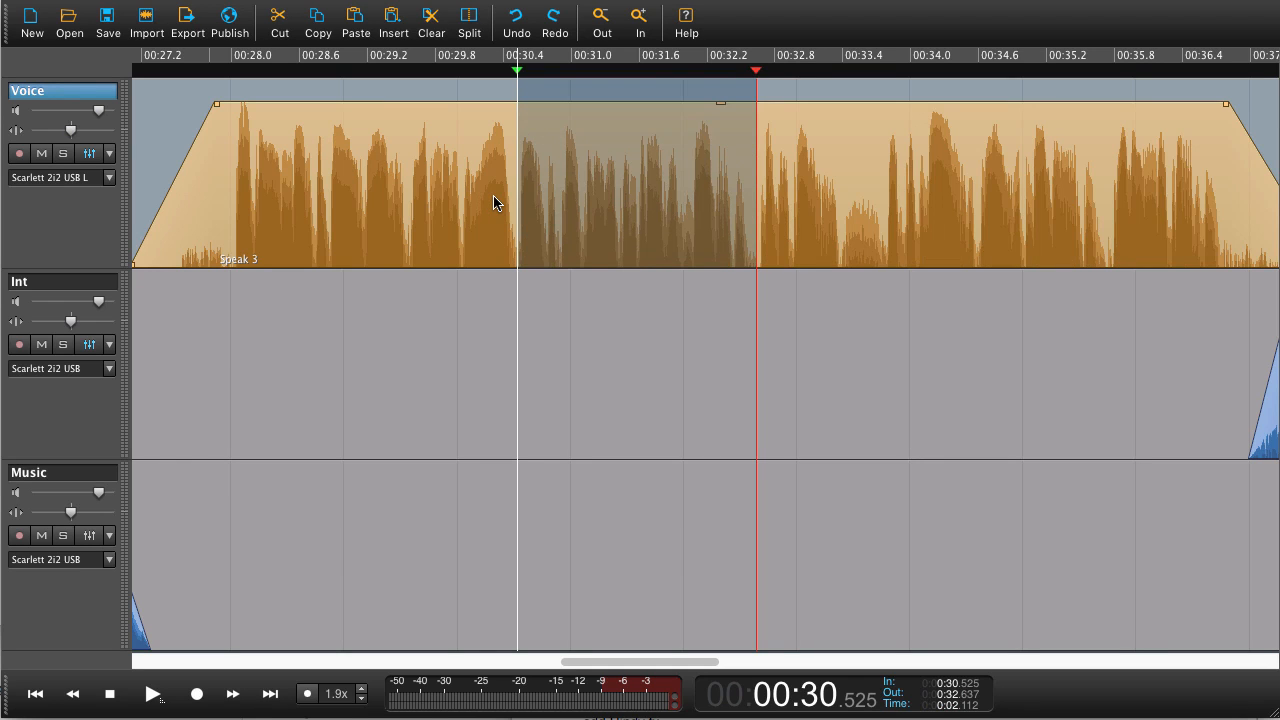
{"action": "key", "text": "ctrl+z"}
- Move the Speak 3 clip slightly earlier so it starts at about 00:26.8
{"action": "scroll", "coordinate": [560, 209], "scroll_direction": "down", "scroll_amount": 4}
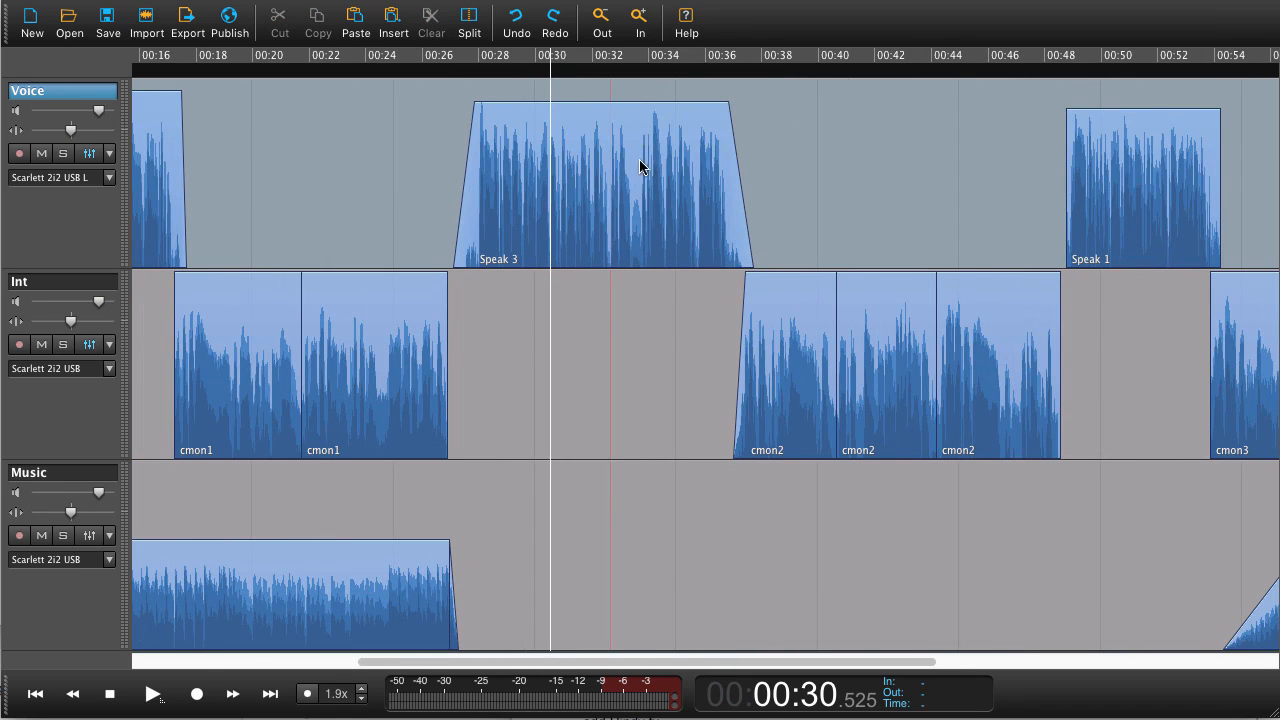
{"action": "left_click", "coordinate": [605, 137]}
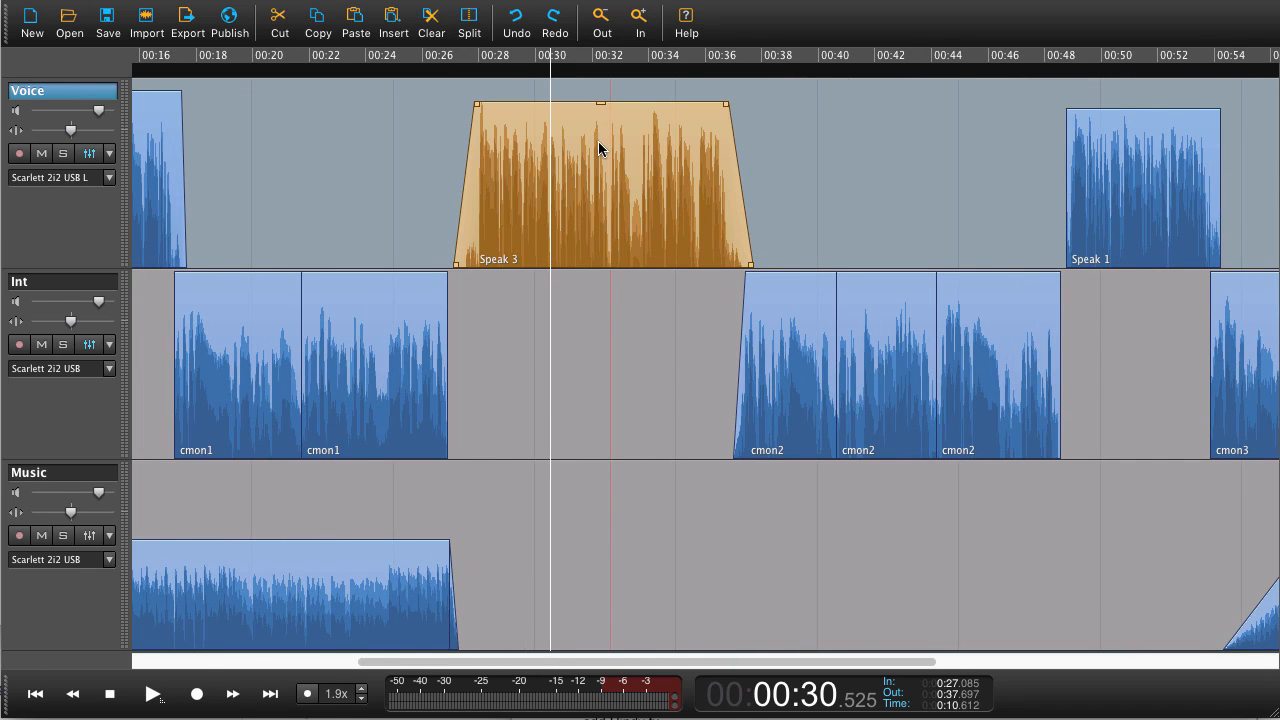
{"action": "mouse_move", "coordinate": [605, 141]}
{"action": "left_mouse_down"}
{"action": "mouse_move", "coordinate": [515, 152]}
{"action": "mouse_move", "coordinate": [654, 157]}
{"action": "mouse_move", "coordinate": [596, 157]}
{"action": "left_mouse_up"}
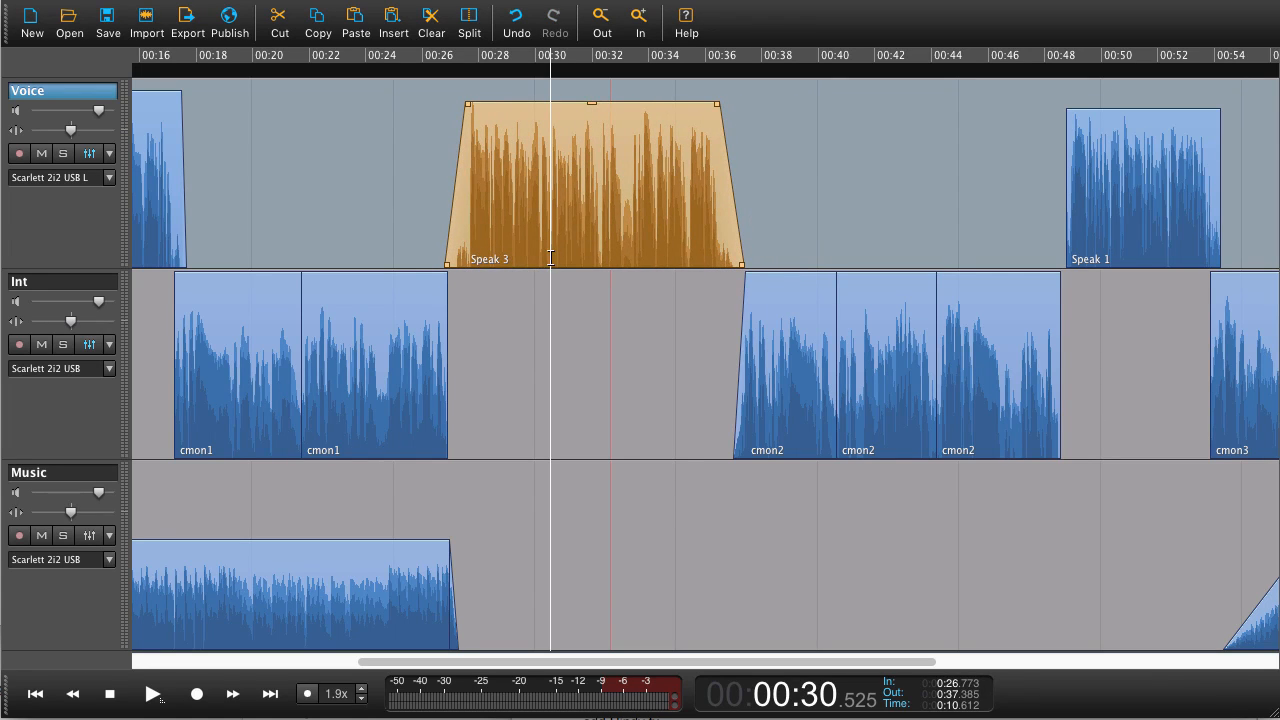
- Mark a range from about 00:30.5 to 00:33.4 in Speak 3 and lower its volume by about 6.9 dB
{"action": "left_click_drag", "start_coordinate": [549, 259], "coordinate": [630, 252]}
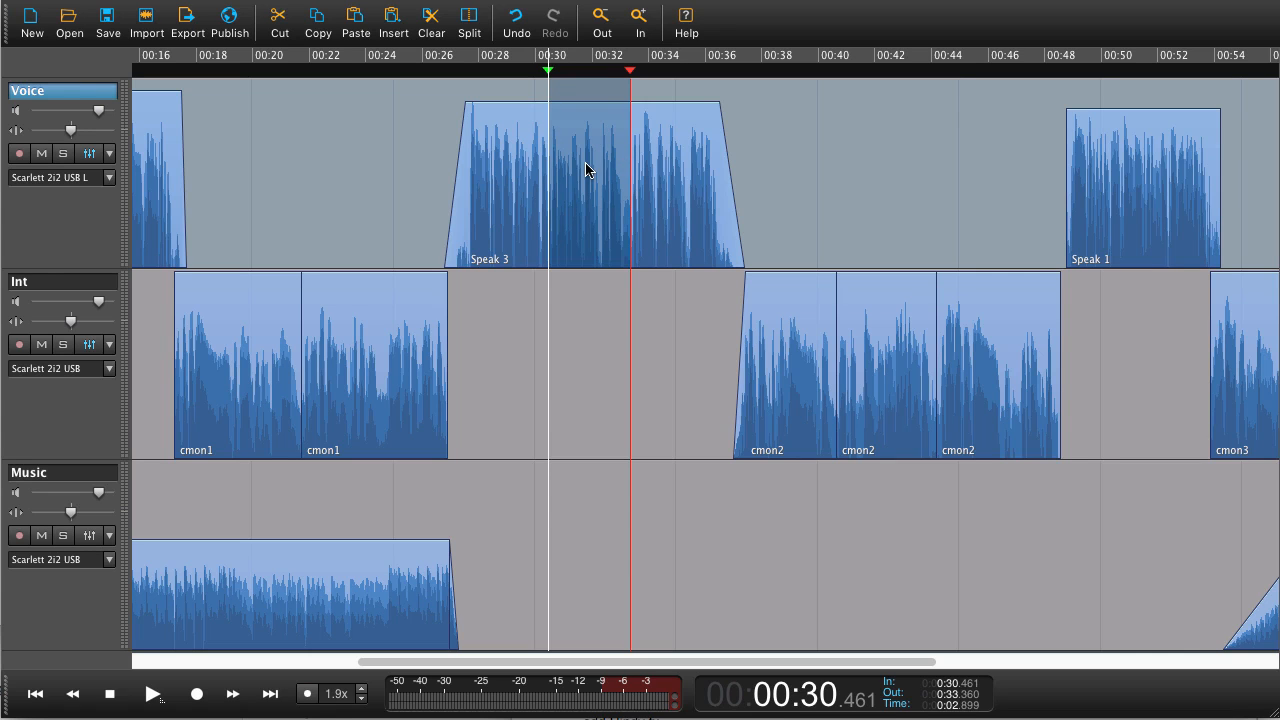
{"action": "left_click_drag", "start_coordinate": [594, 102], "coordinate": [586, 127]}
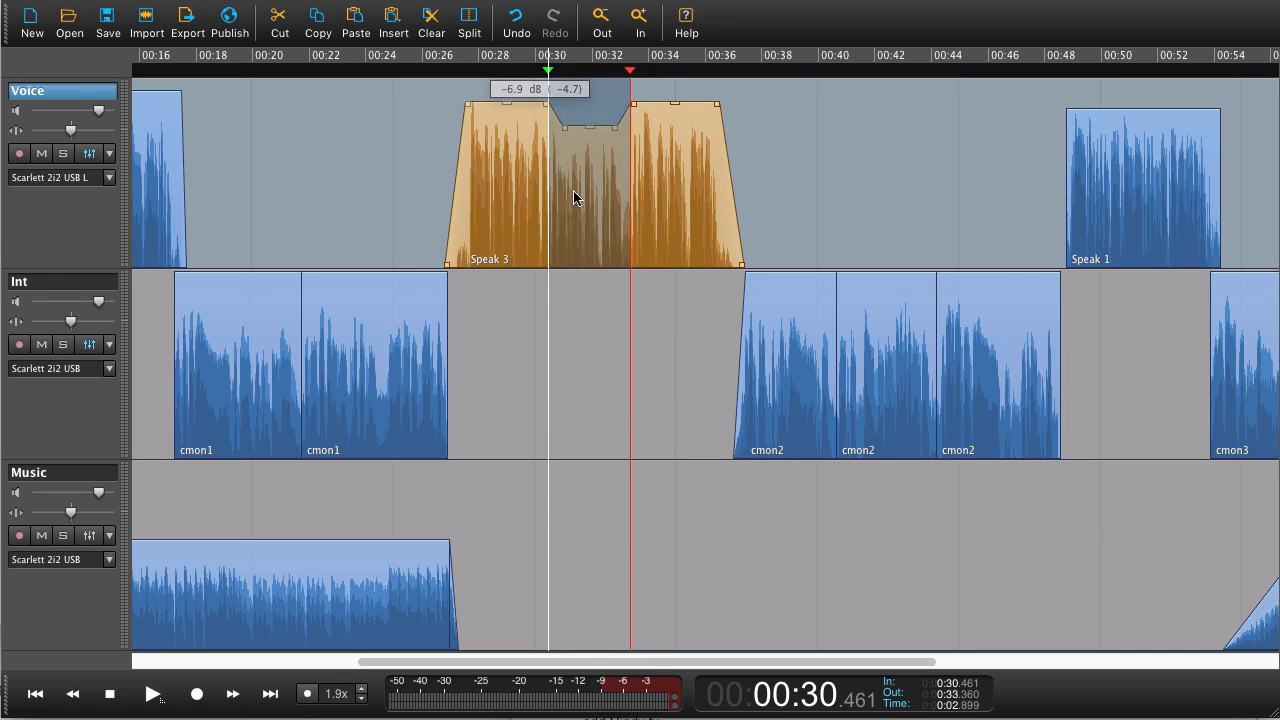
{"action": "key", "text": "Escape"}
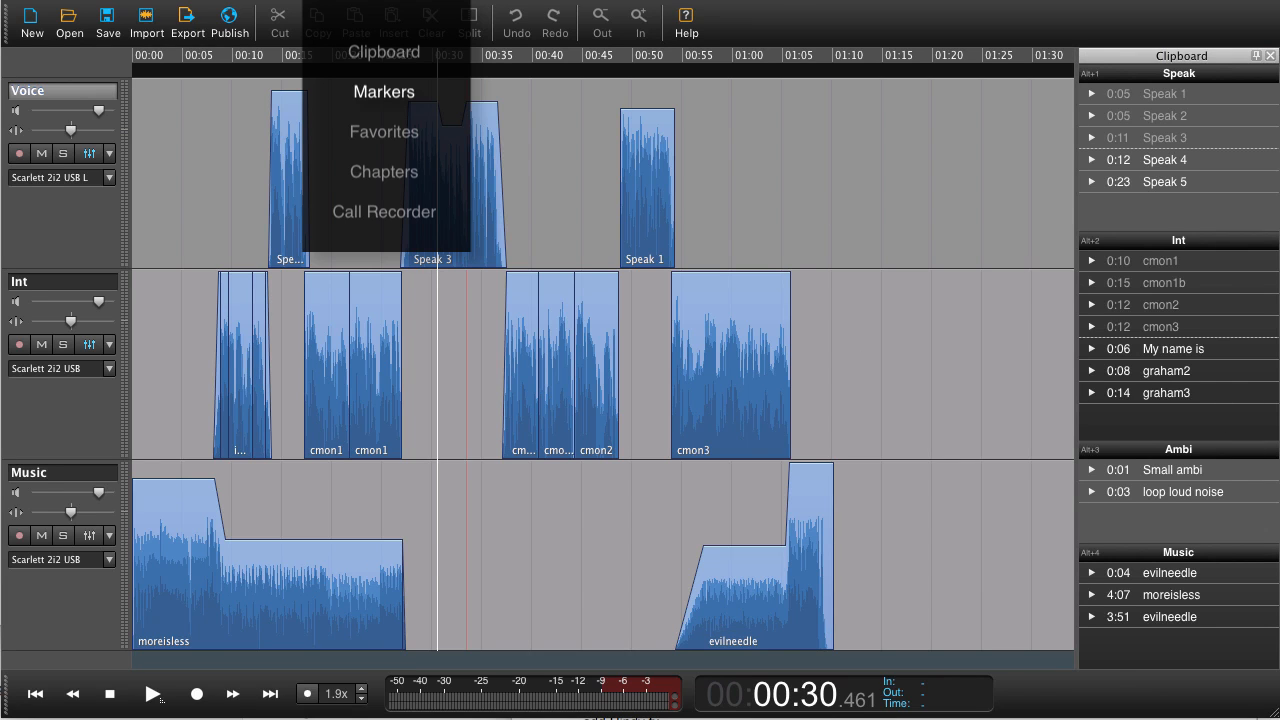
- Add markers at about 00:23 and 00:46 on the timeline with the Markers panel open
{"action": "left_click", "coordinate": [529, 128]}
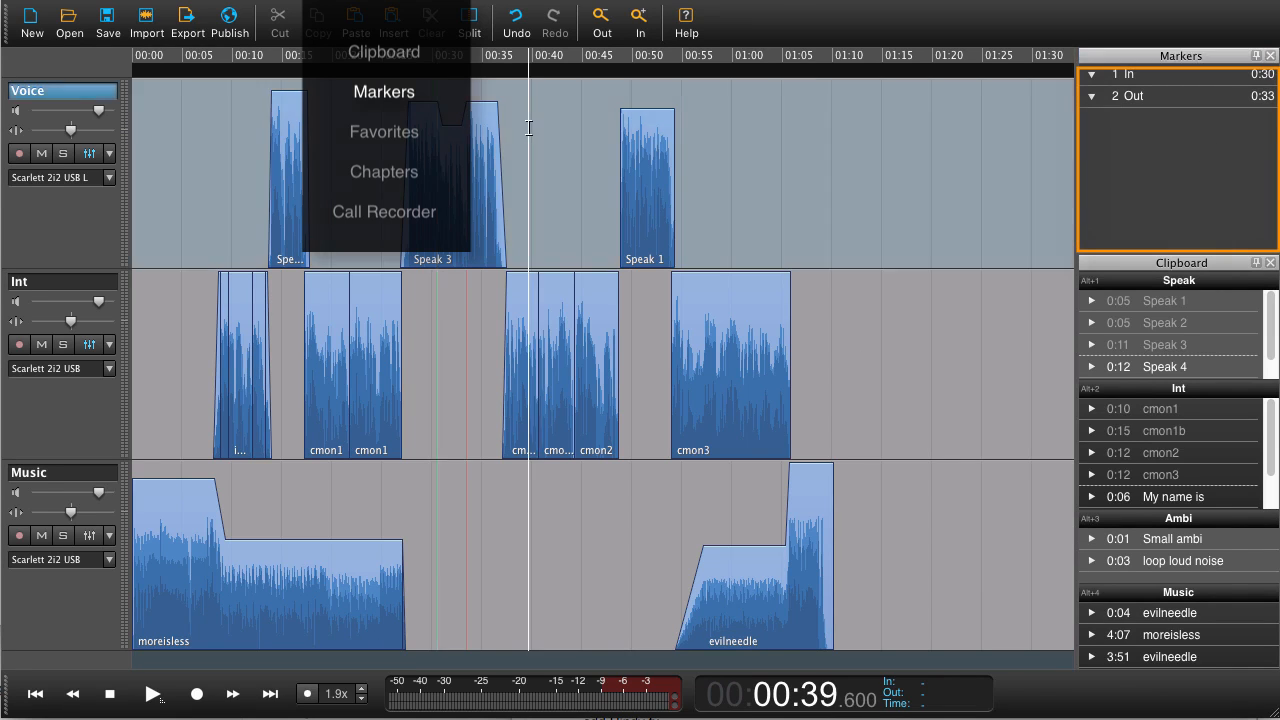
{"action": "left_click", "coordinate": [366, 113]}
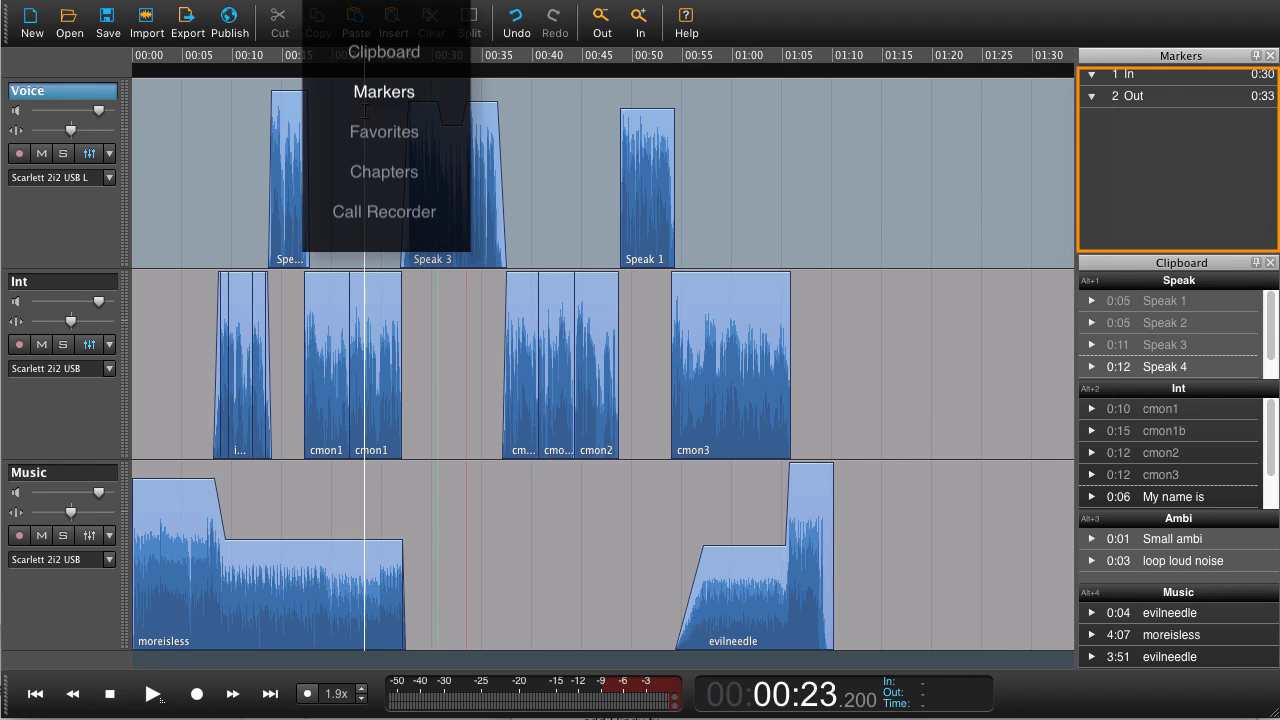
{"action": "key", "text": "m"}
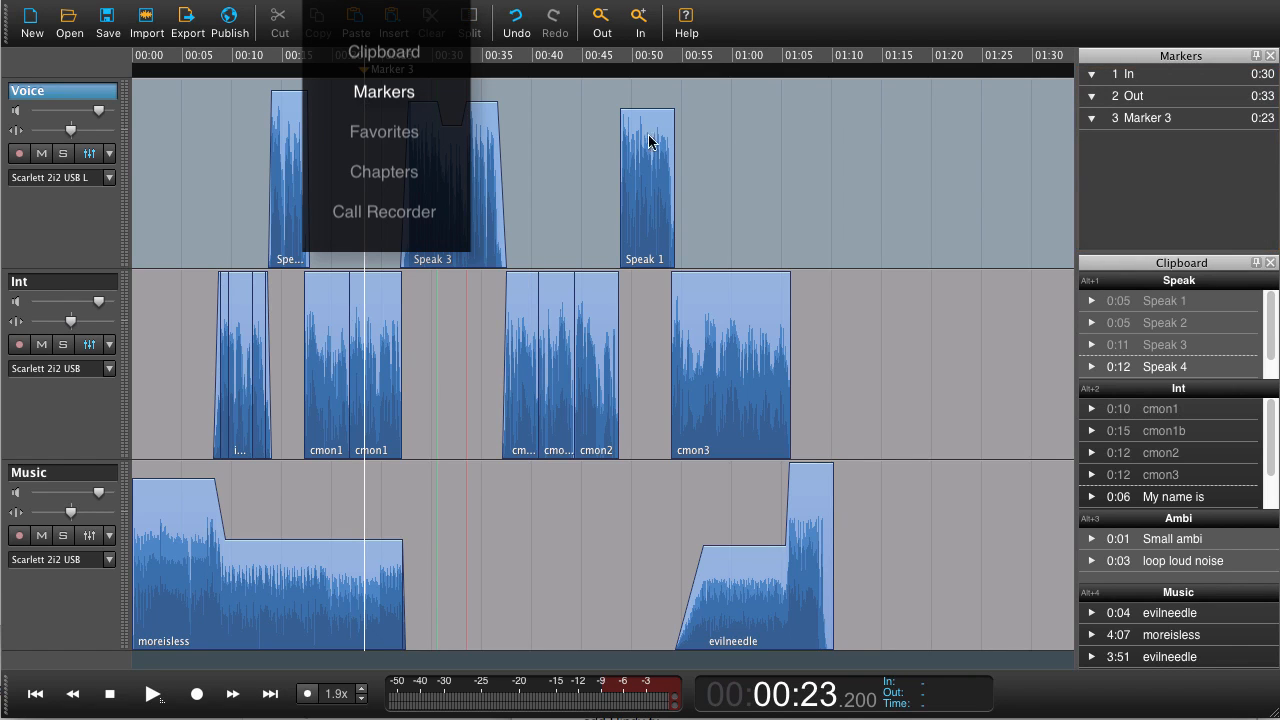
{"action": "left_click", "coordinate": [598, 136]}
{"action": "key", "text": "m"}
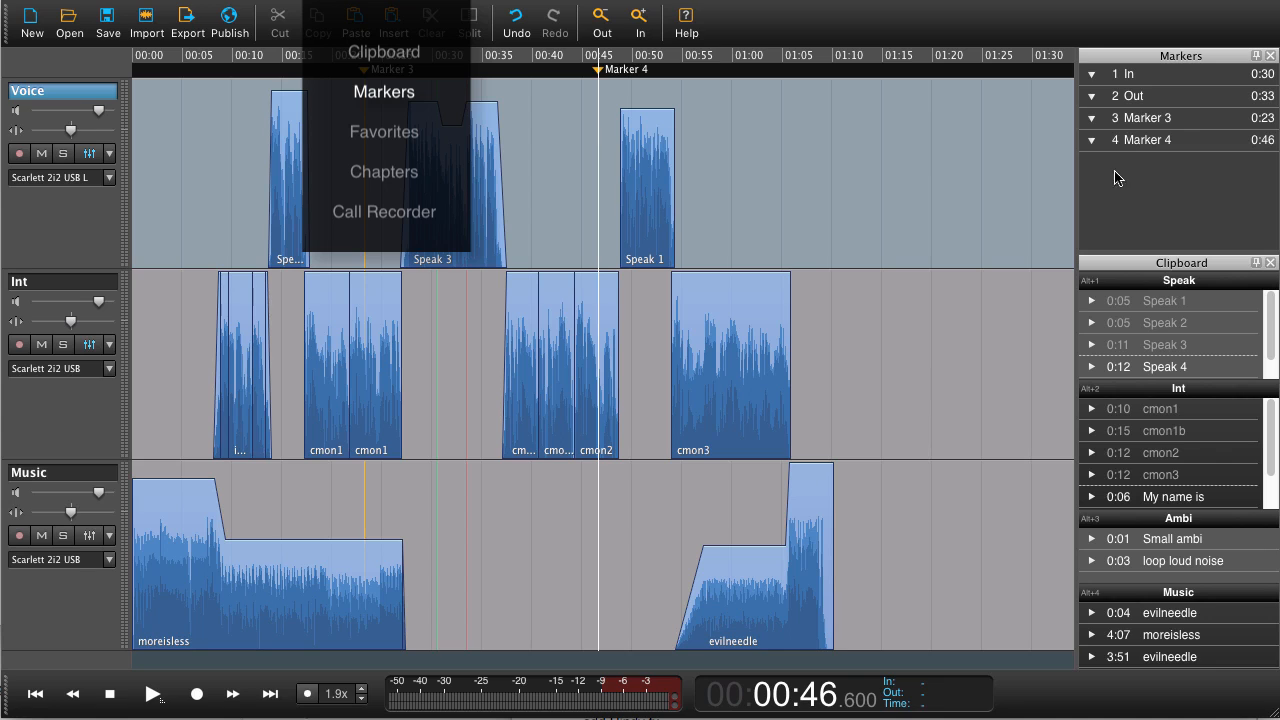
- Jump between Marker 3 and Marker 4 from the Markers list
{"action": "left_click", "coordinate": [1195, 142]}
{"action": "left_click", "coordinate": [1185, 119]}
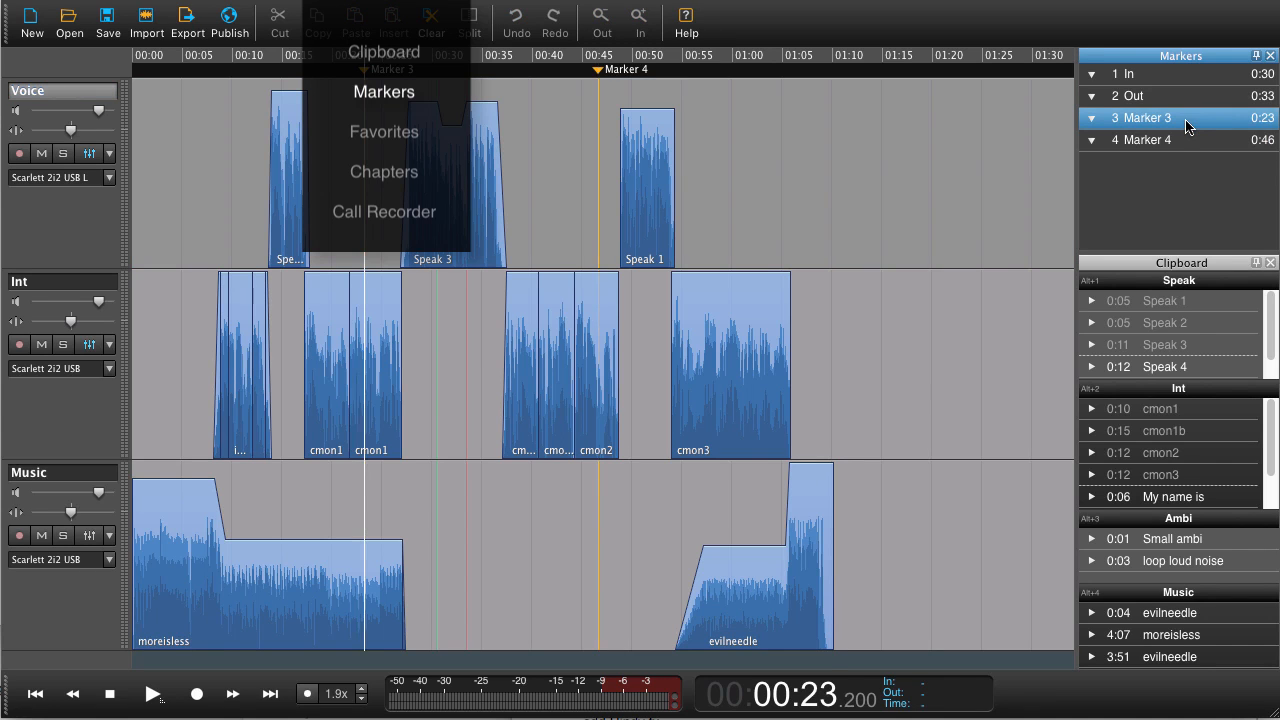
{"action": "left_click", "coordinate": [1178, 142]}
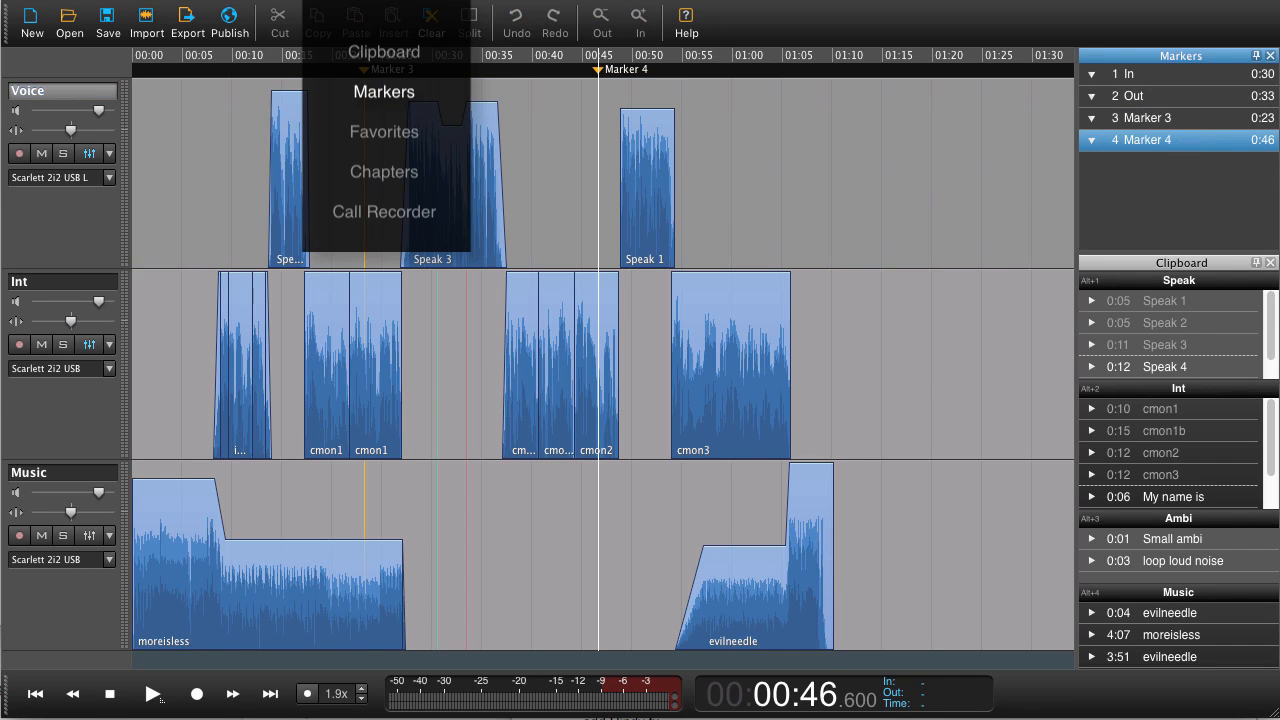
- Open the Call Recorder panel and close the Markers panel
{"action": "key", "text": "super+5"}
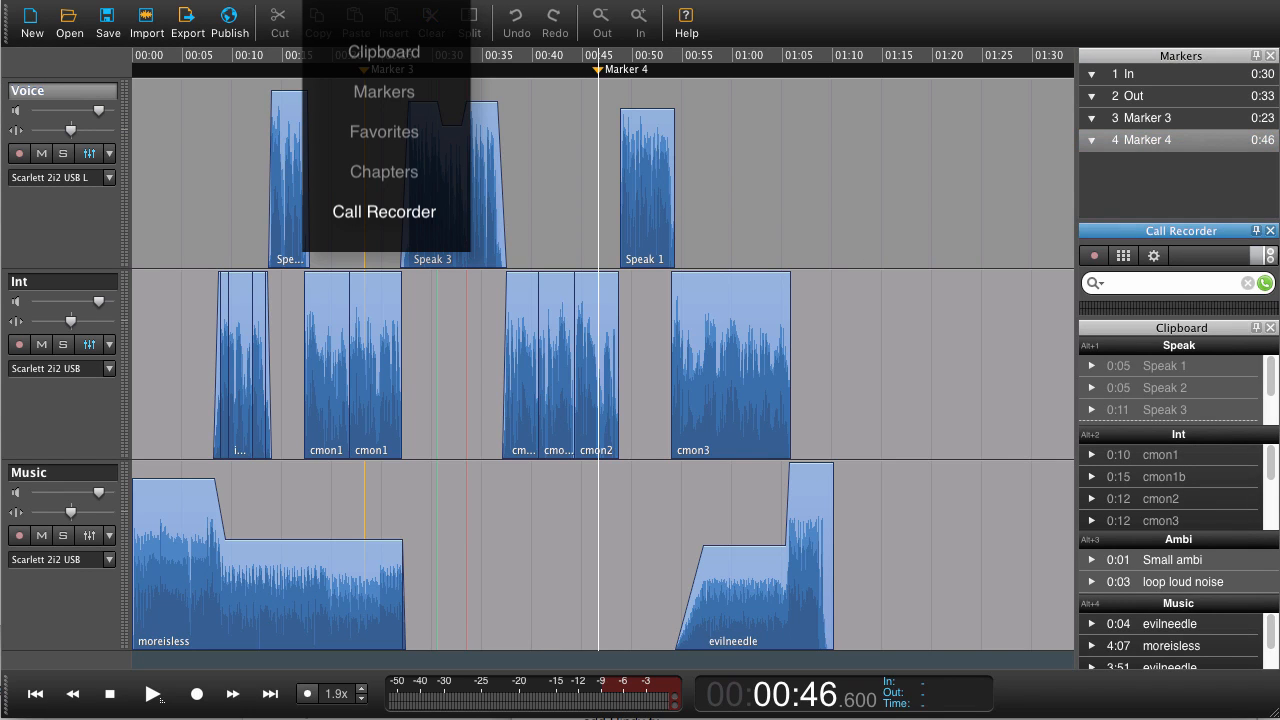
{"action": "left_click", "coordinate": [1270, 56]}
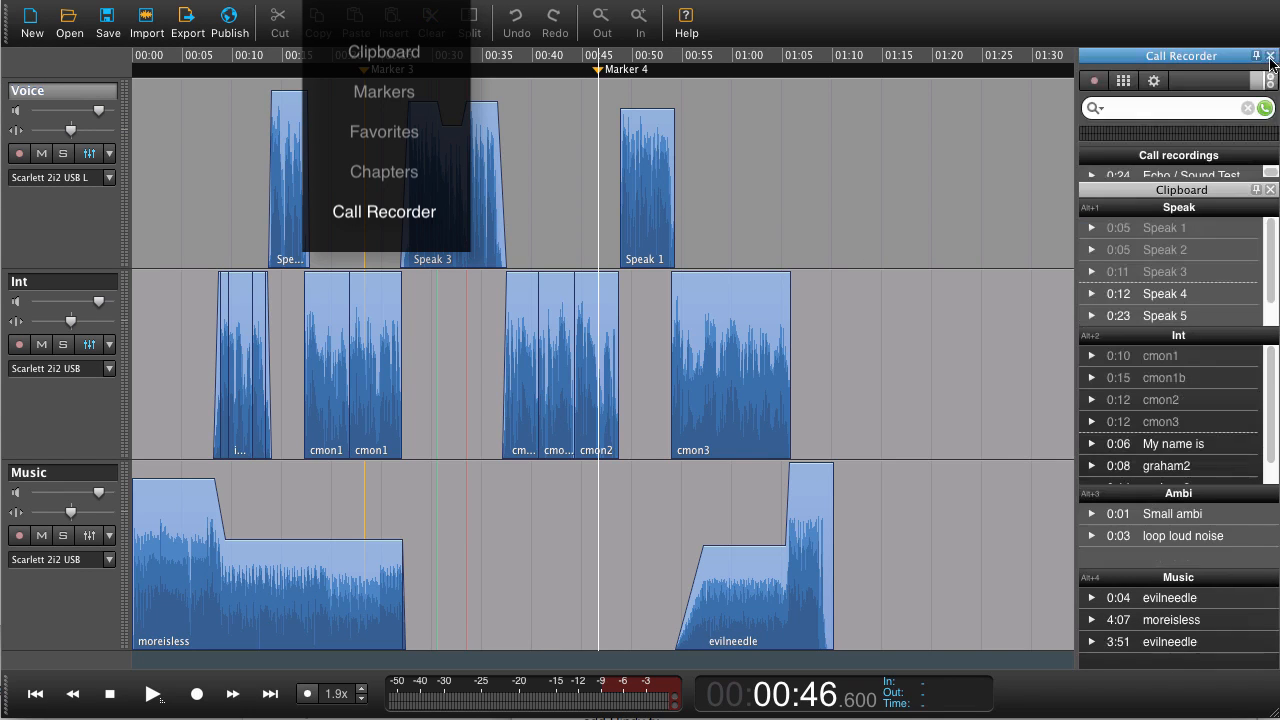
- Close the Clipboard and Call Recorder panels
{"action": "left_click", "coordinate": [1271, 190]}
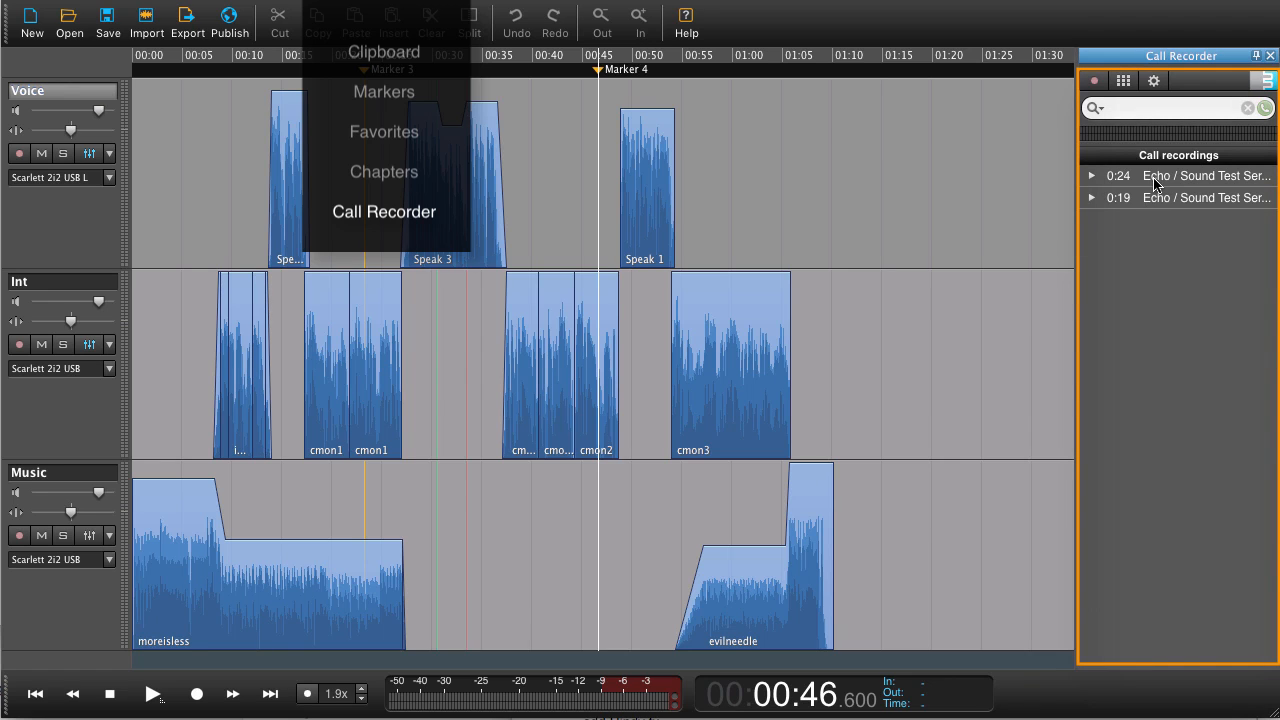
{"action": "left_click", "coordinate": [1270, 56]}
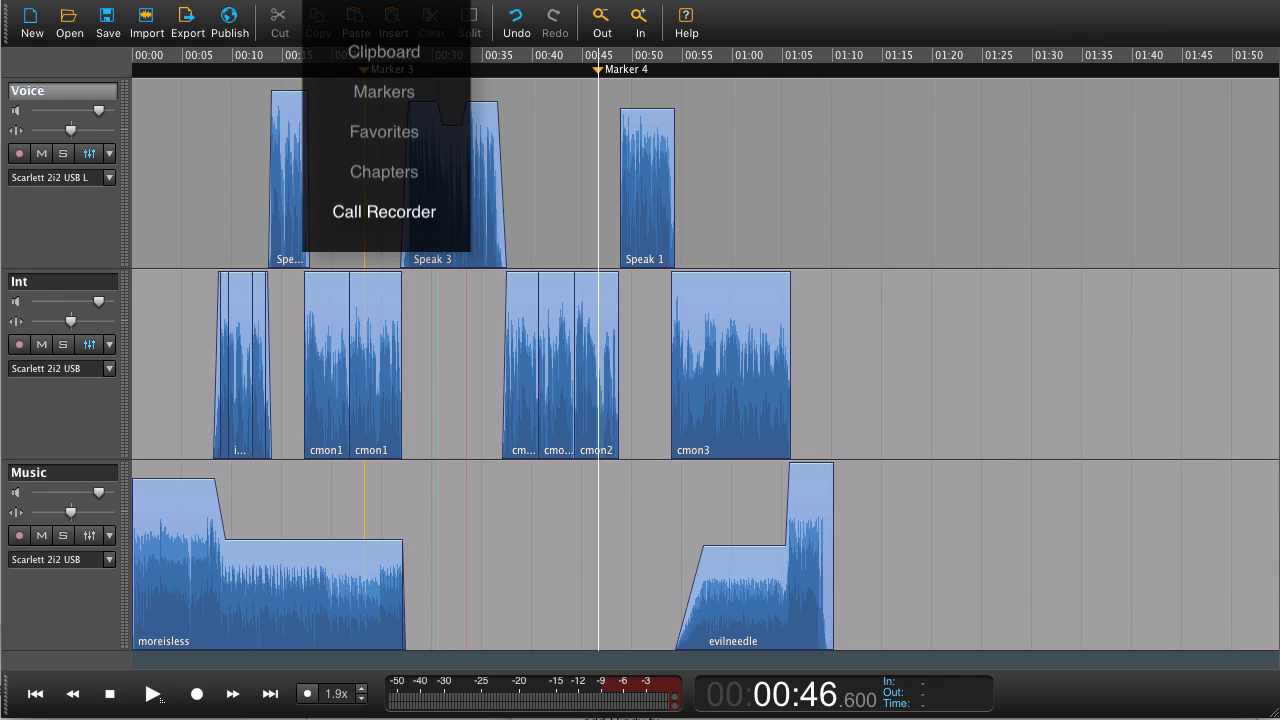
- Open the Favorites panel and move it higher up over the tracks
{"action": "key", "text": "super+3"}
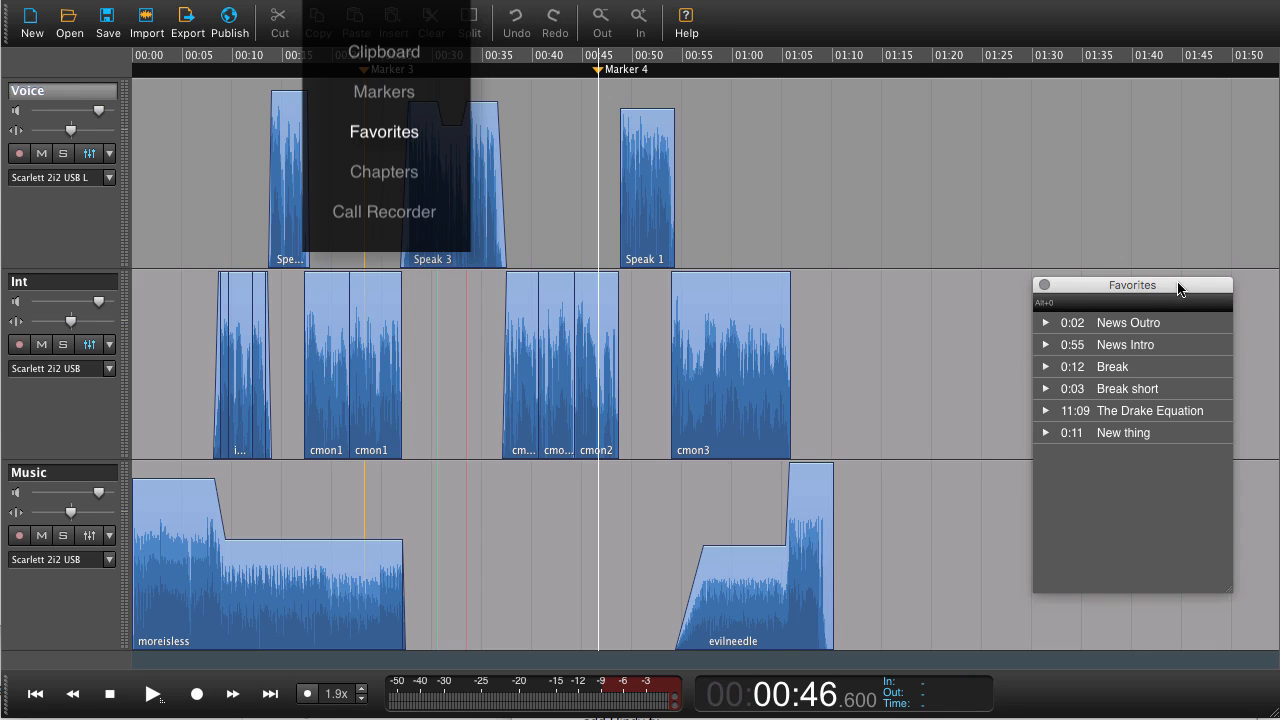
{"action": "left_click_drag", "start_coordinate": [1178, 289], "coordinate": [1181, 165]}
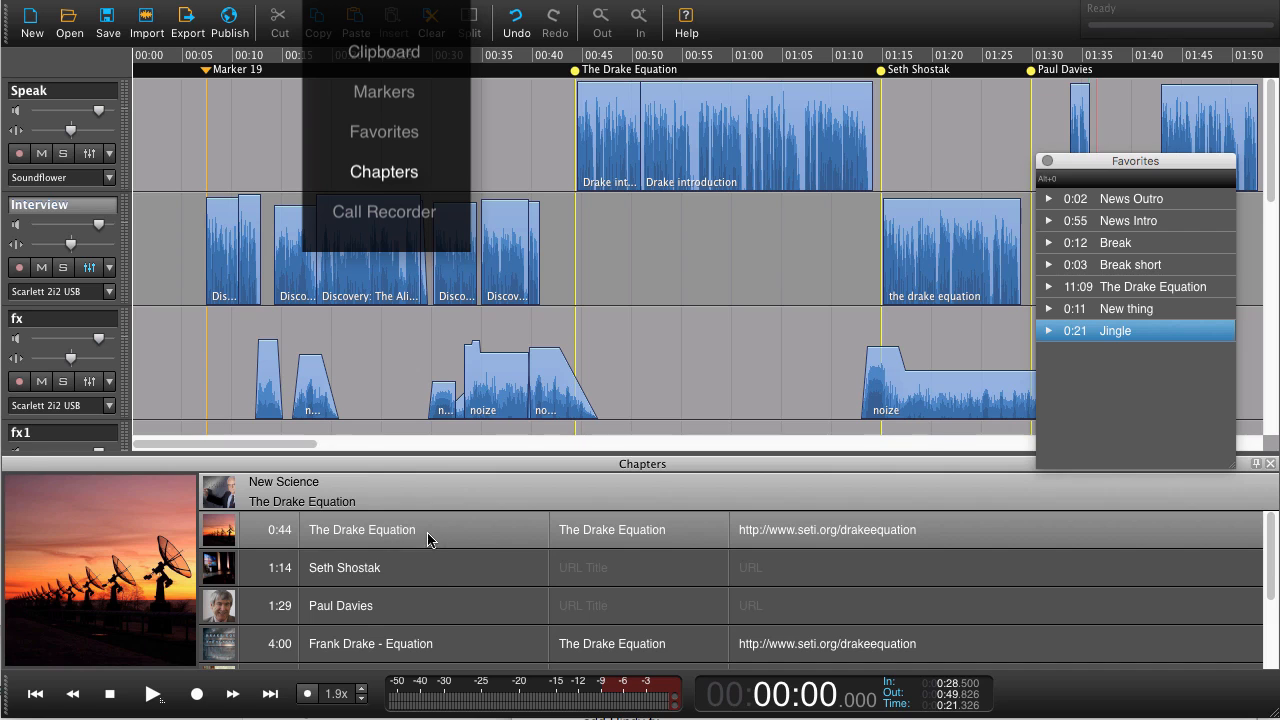
- Jump between The Drake Equation, Seth Shostak, Paul Davies and Frank Drake - Equation chapters from the Chapters list
{"action": "left_click", "coordinate": [429, 537]}
{"action": "left_click", "coordinate": [427, 572]}
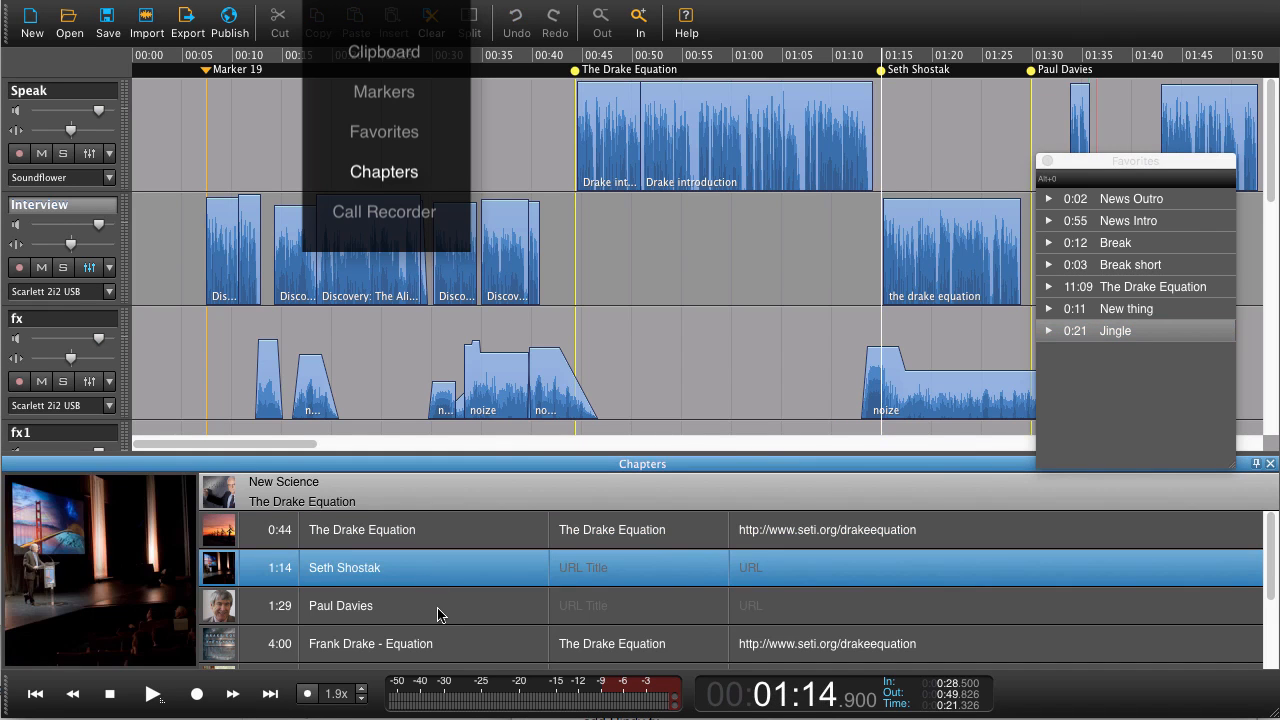
{"action": "left_click", "coordinate": [437, 614]}
{"action": "left_click", "coordinate": [455, 645]}
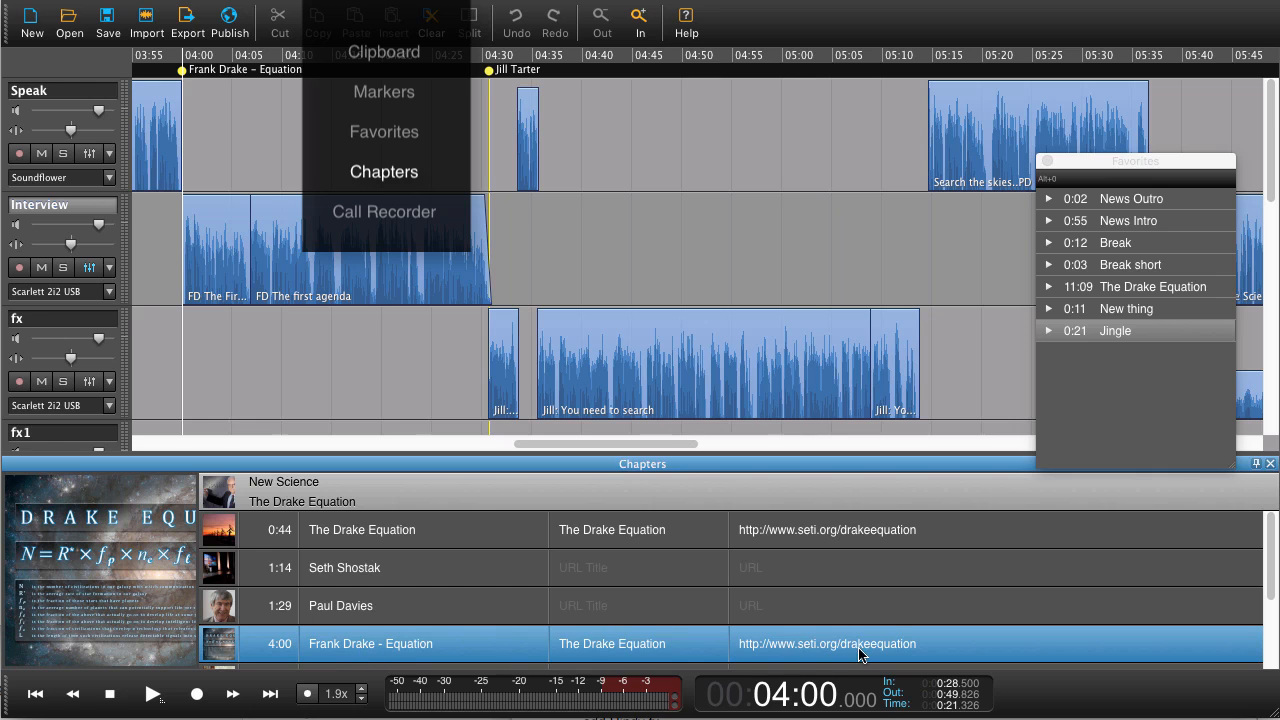
{"action": "left_click", "coordinate": [446, 596]}
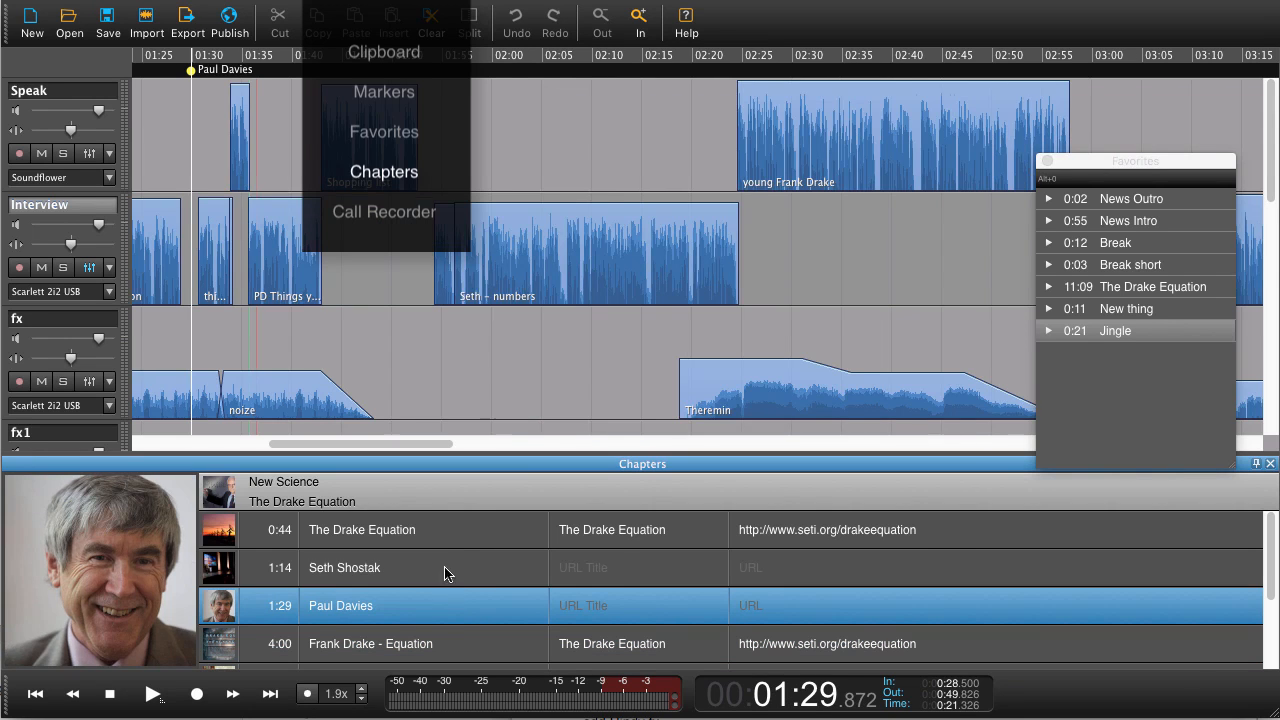
{"action": "left_click", "coordinate": [445, 570]}
{"action": "left_click", "coordinate": [446, 546]}
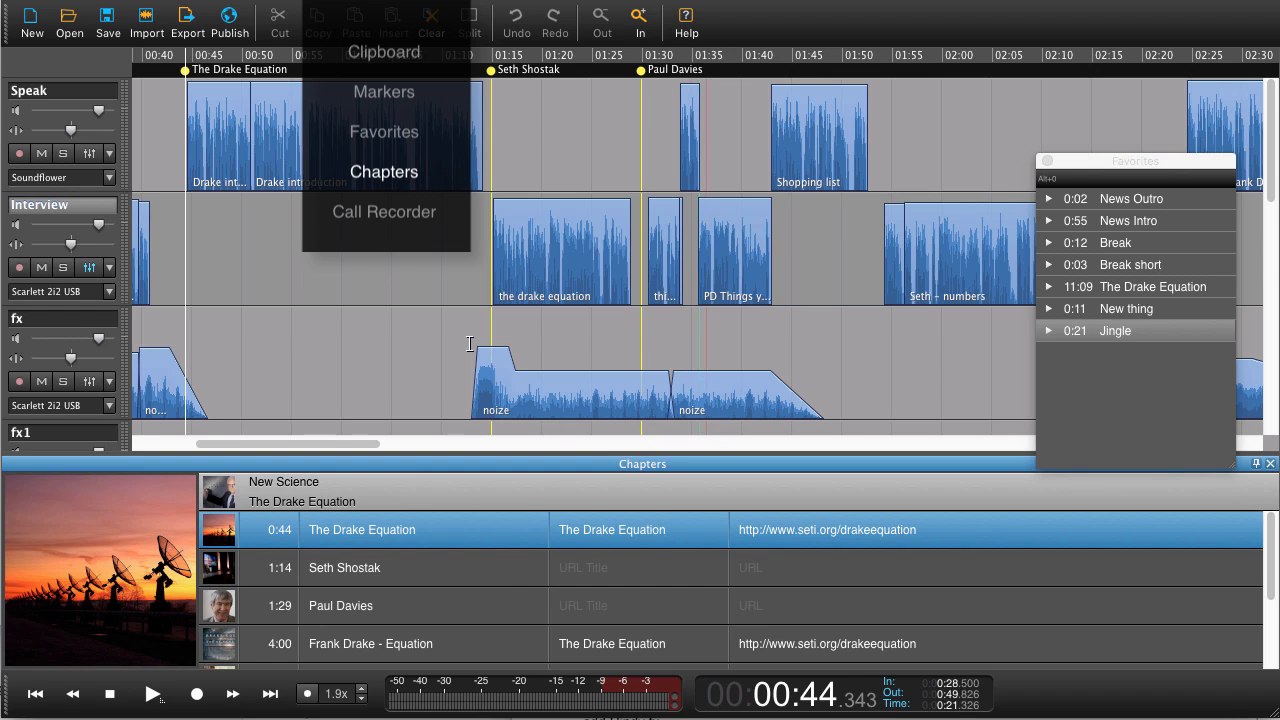
- Close the Favorites panel and zoom the timeline out to show the whole session
{"action": "scroll", "coordinate": [469, 343], "scroll_direction": "right", "scroll_amount": 1}
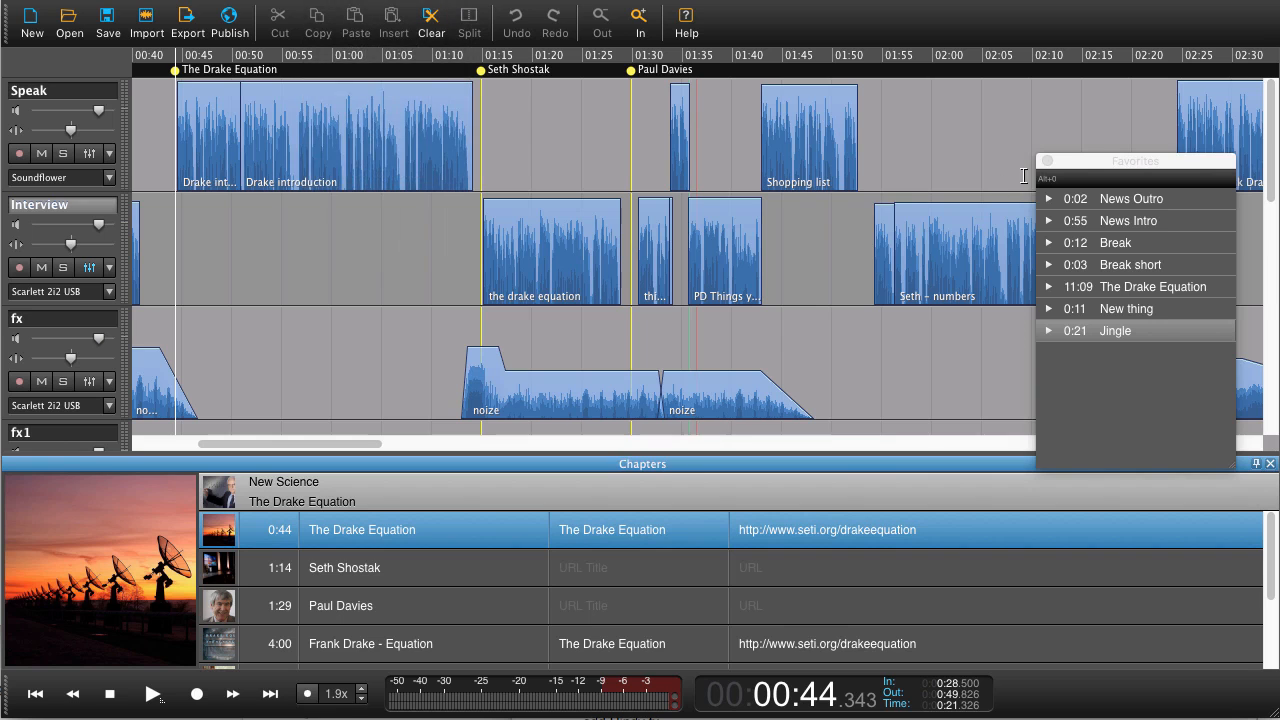
{"action": "left_click", "coordinate": [1047, 161]}
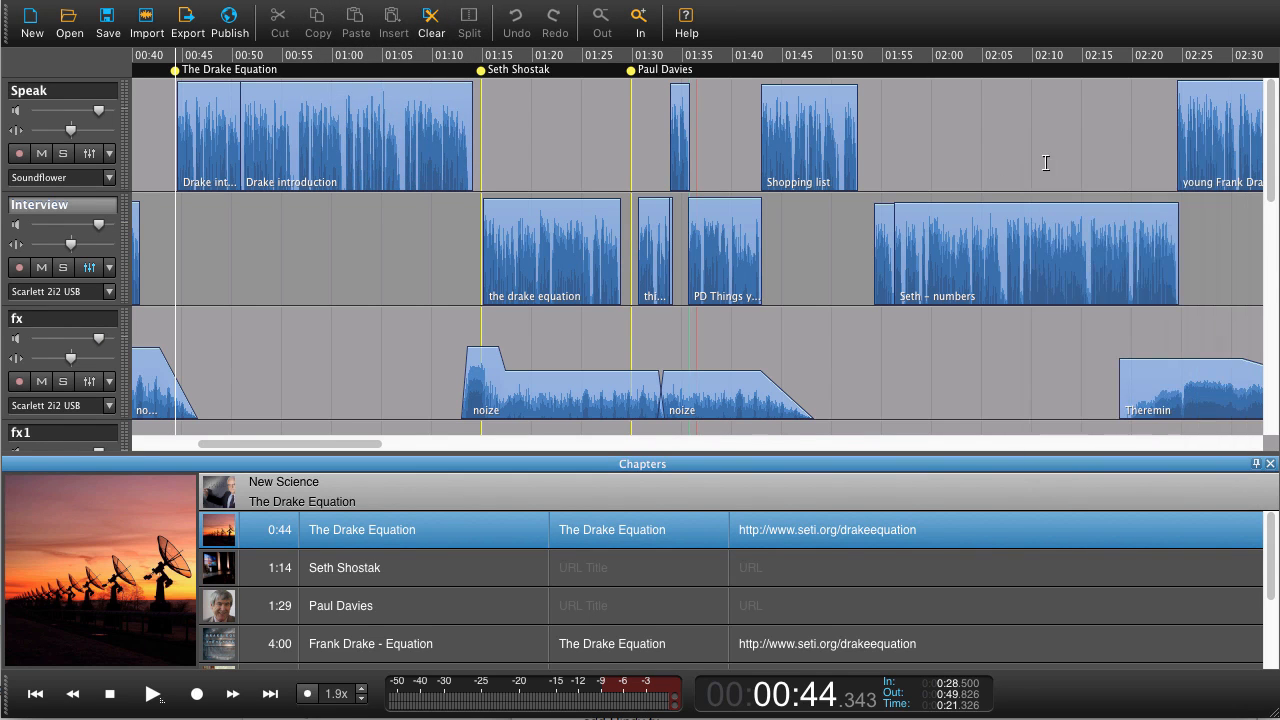
{"action": "key", "text": "Down"}
{"action": "key", "text": "Down"}
{"action": "key", "text": "Down"}
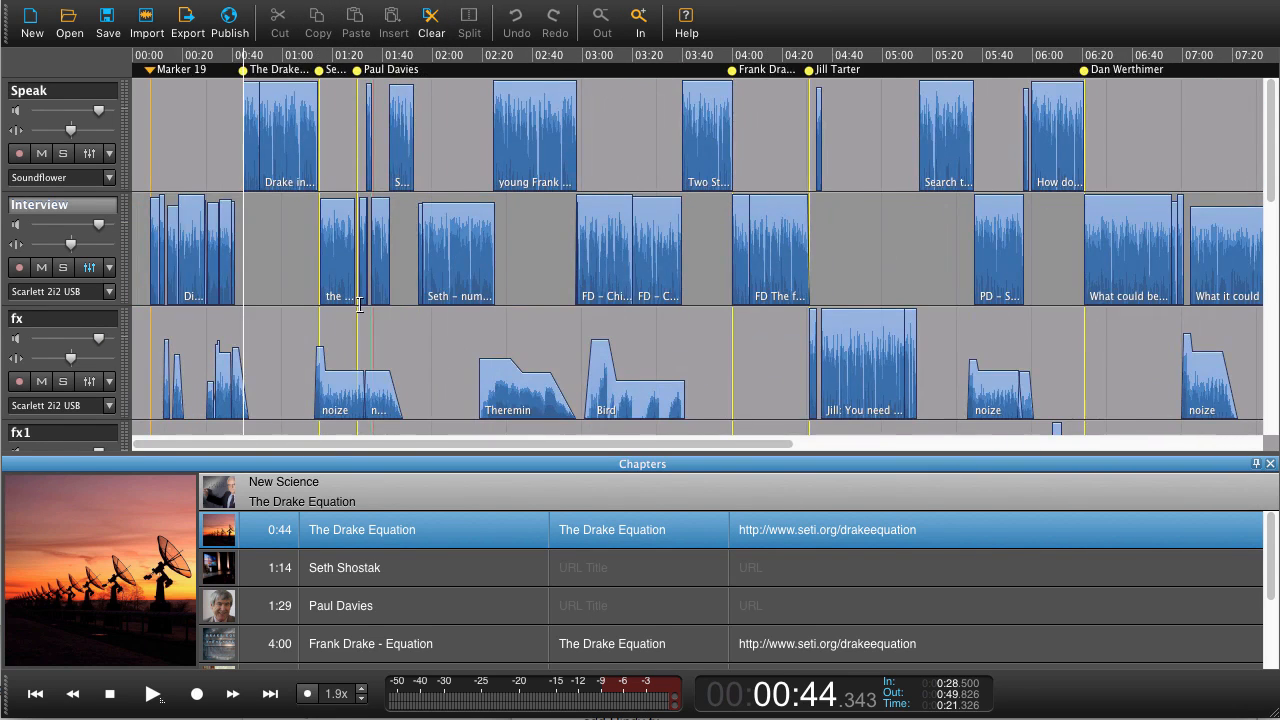